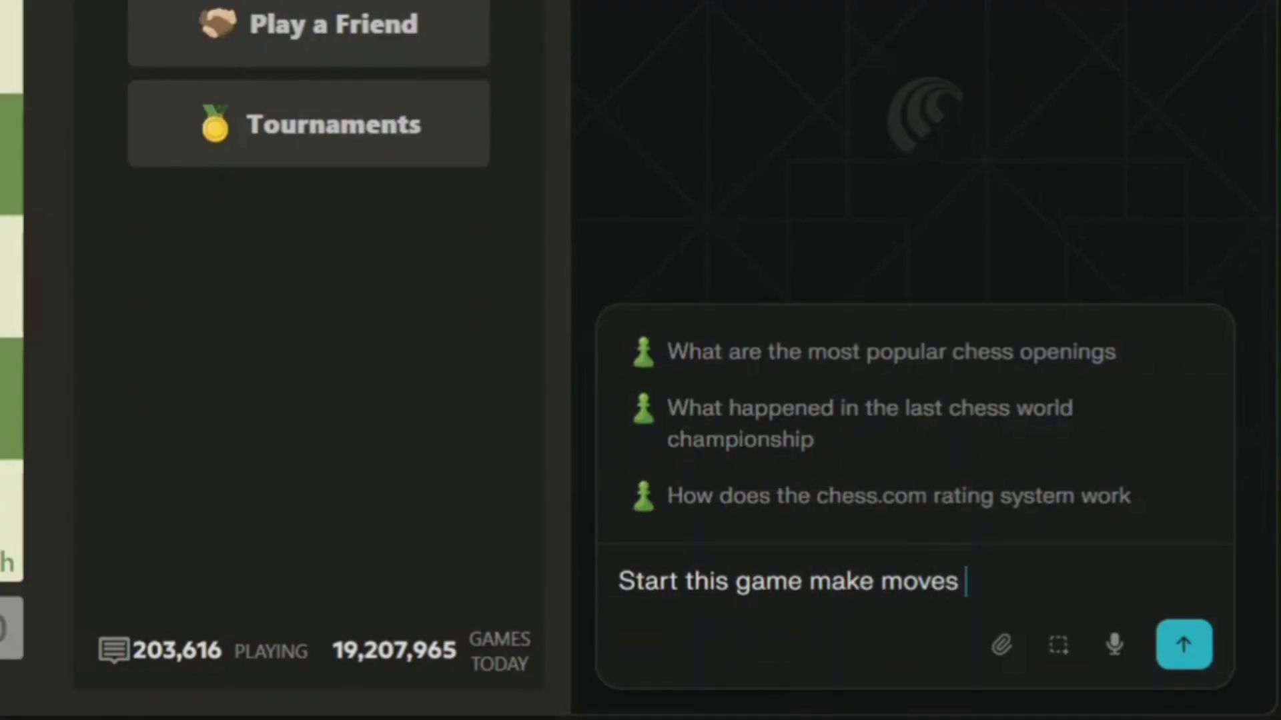
Ask the assistant: 'Start this game make moves fast and win it for me'
type("make moves fast and win it for me")
key("Return")
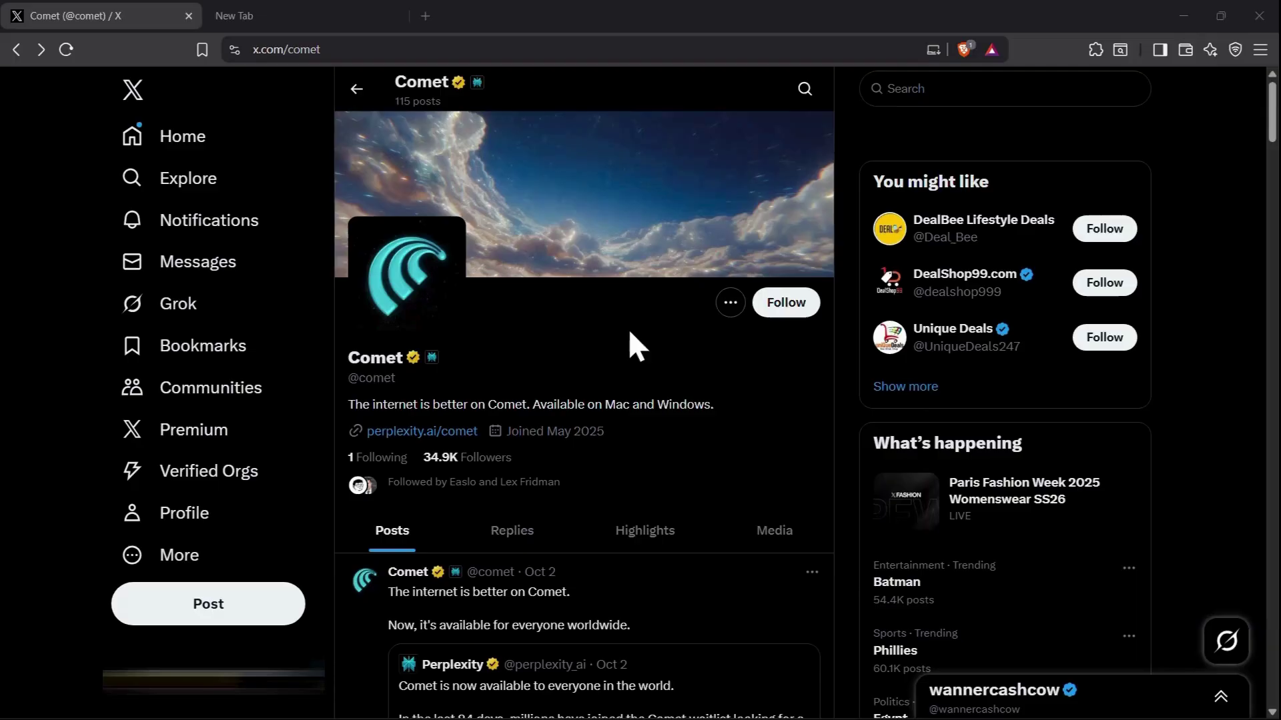
Open Perplexity's quoted post announcing Comet for everyone and highlight its opening line
scroll(602, 295, "down", 5)
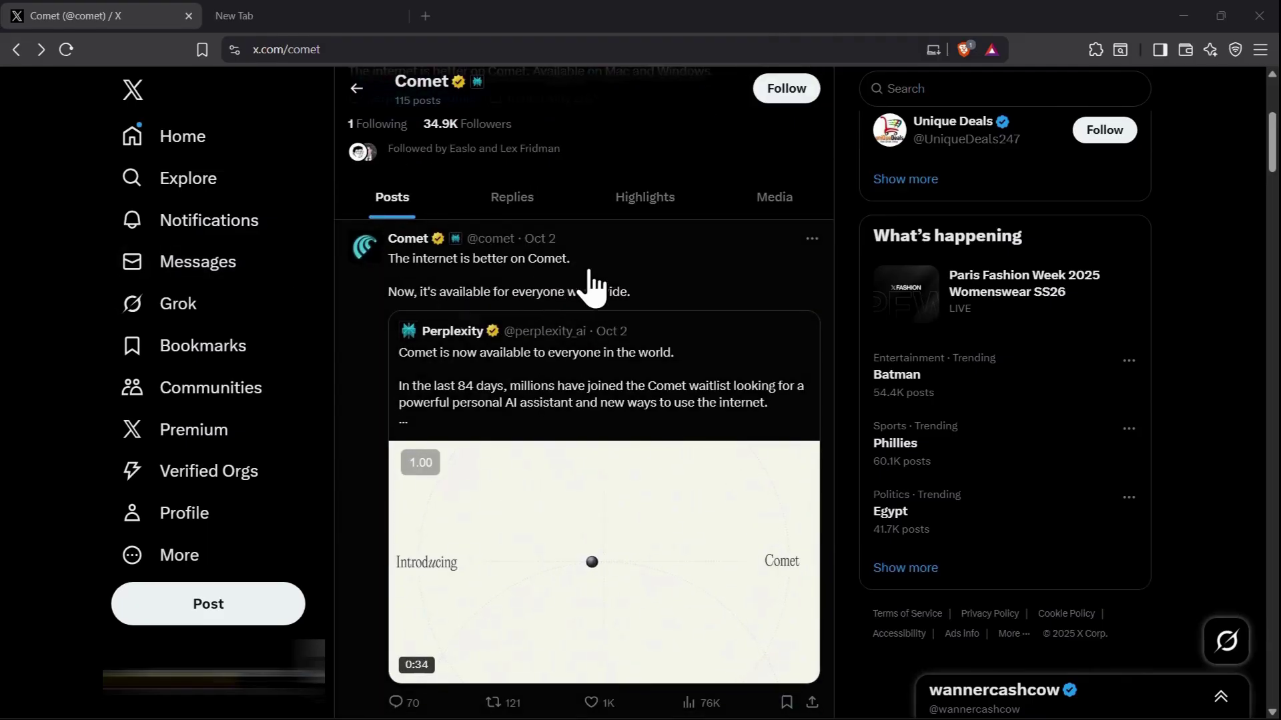
left_click(541, 395)
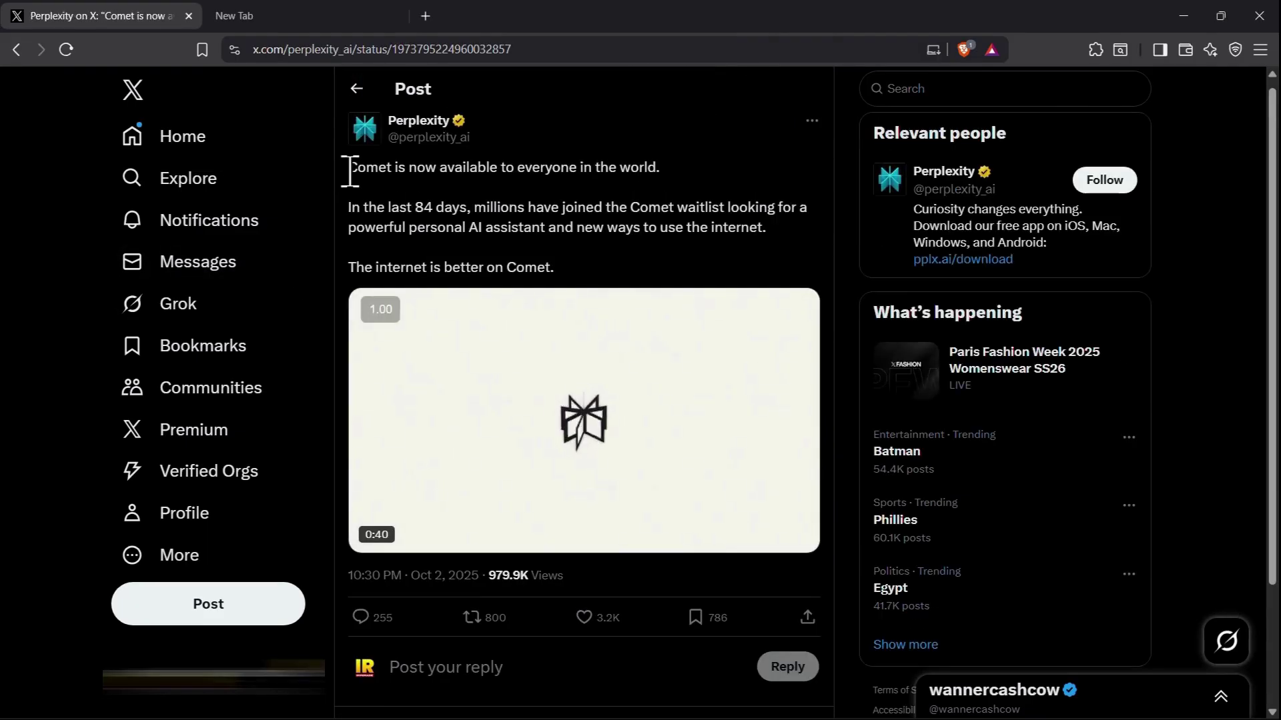
left_click_drag(351, 171, 503, 194)
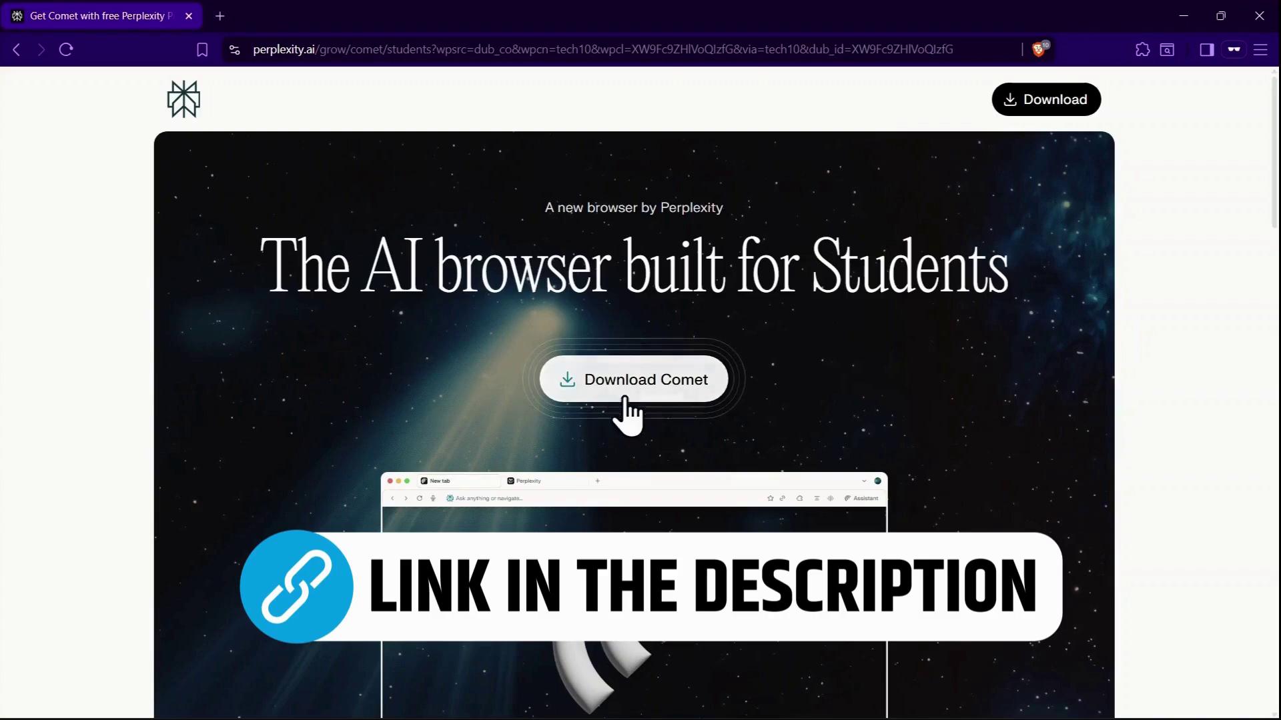
Start the Comet download, signing in to Perplexity with the emailed verification code
left_click(637, 387)
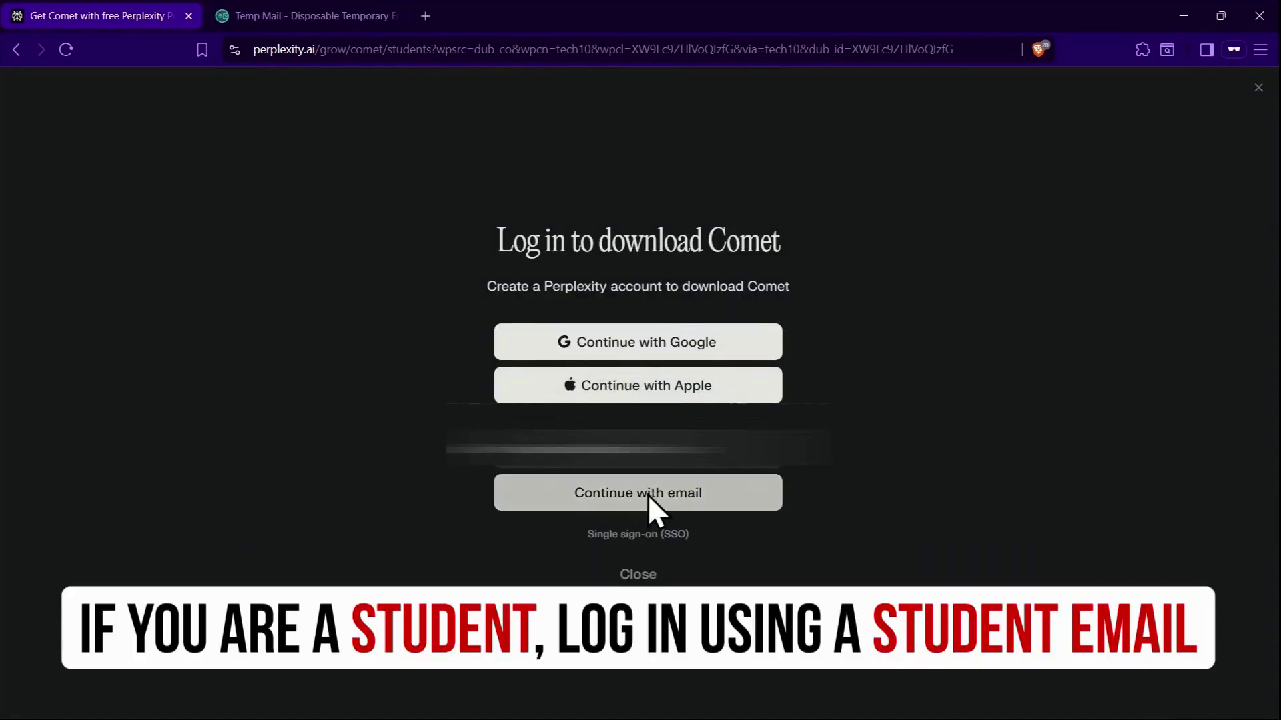
left_click(647, 495)
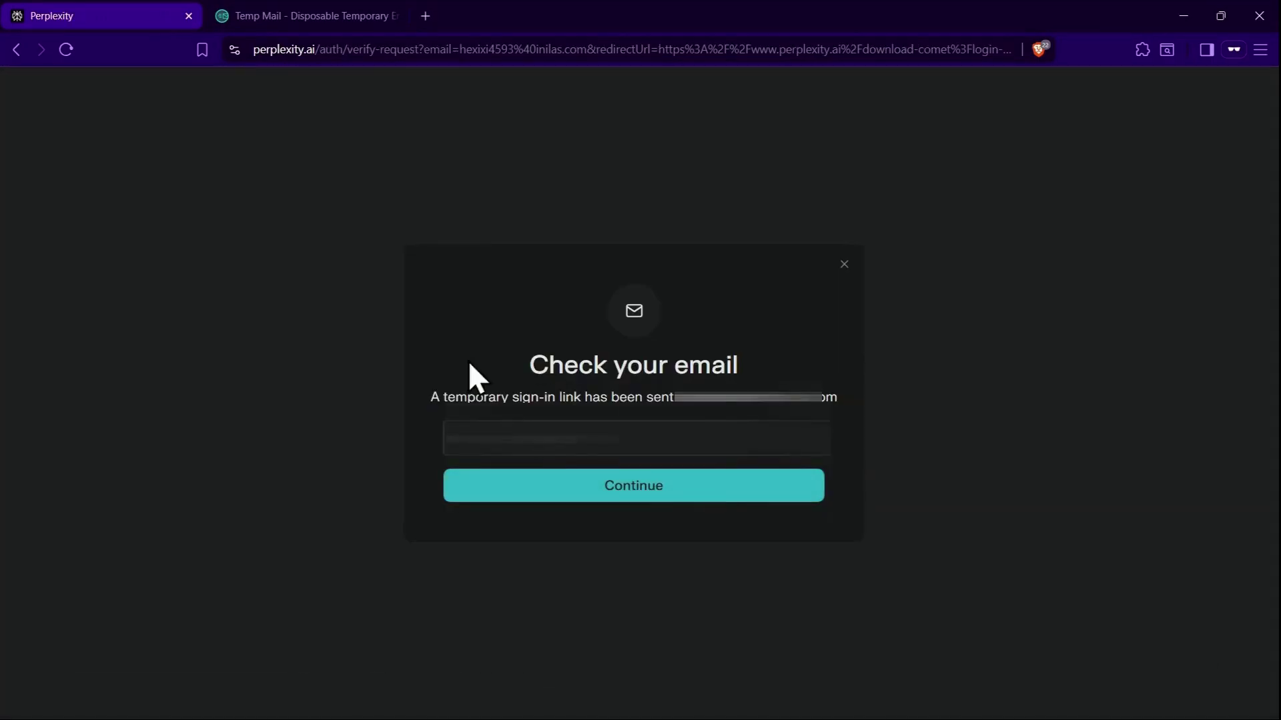
right_click(524, 438)
left_click(561, 258)
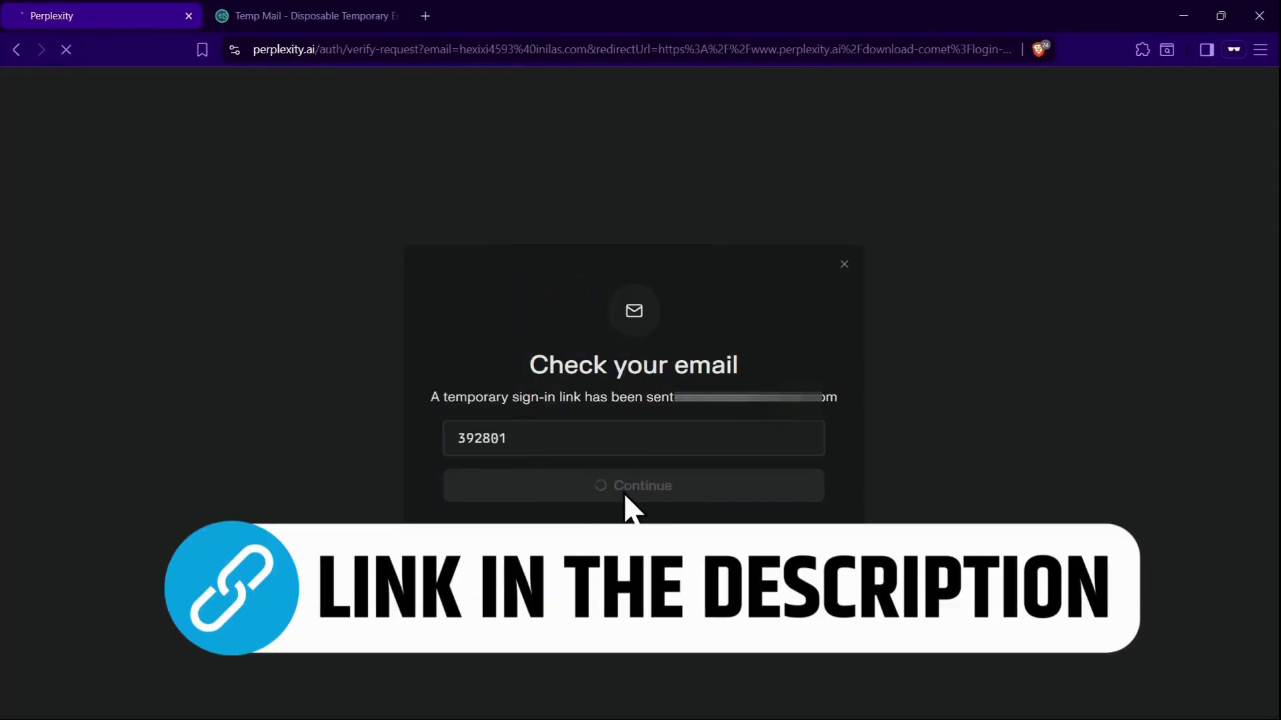
left_click(641, 432)
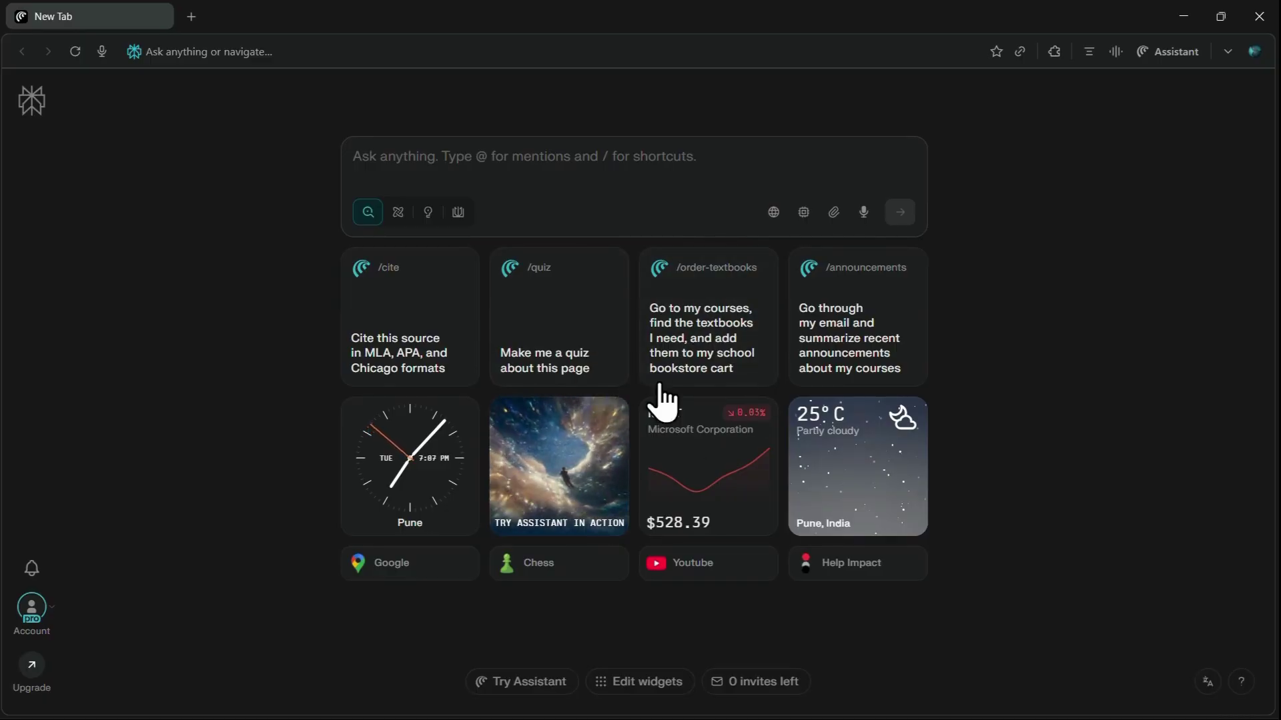
Preview the Ask anything suggestions, then browse the widget gallery of Clock, Sticky, Stock and Wormhole
left_click(609, 155)
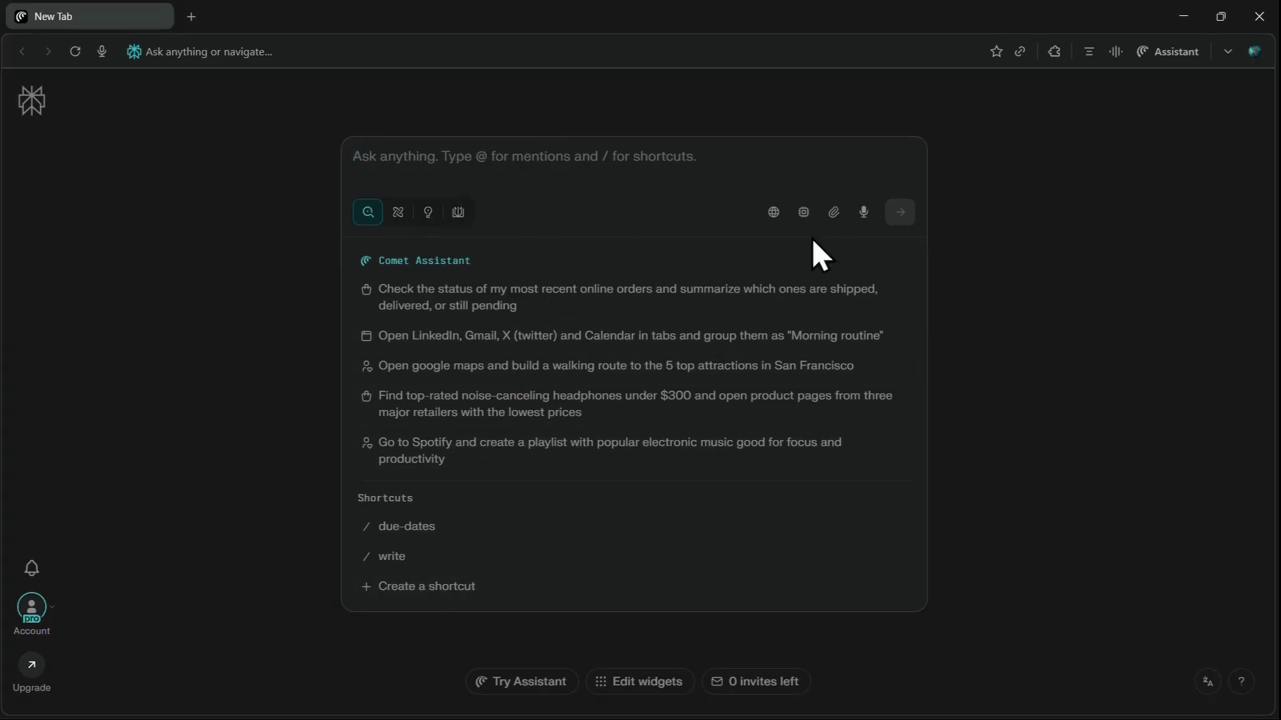
left_click(295, 234)
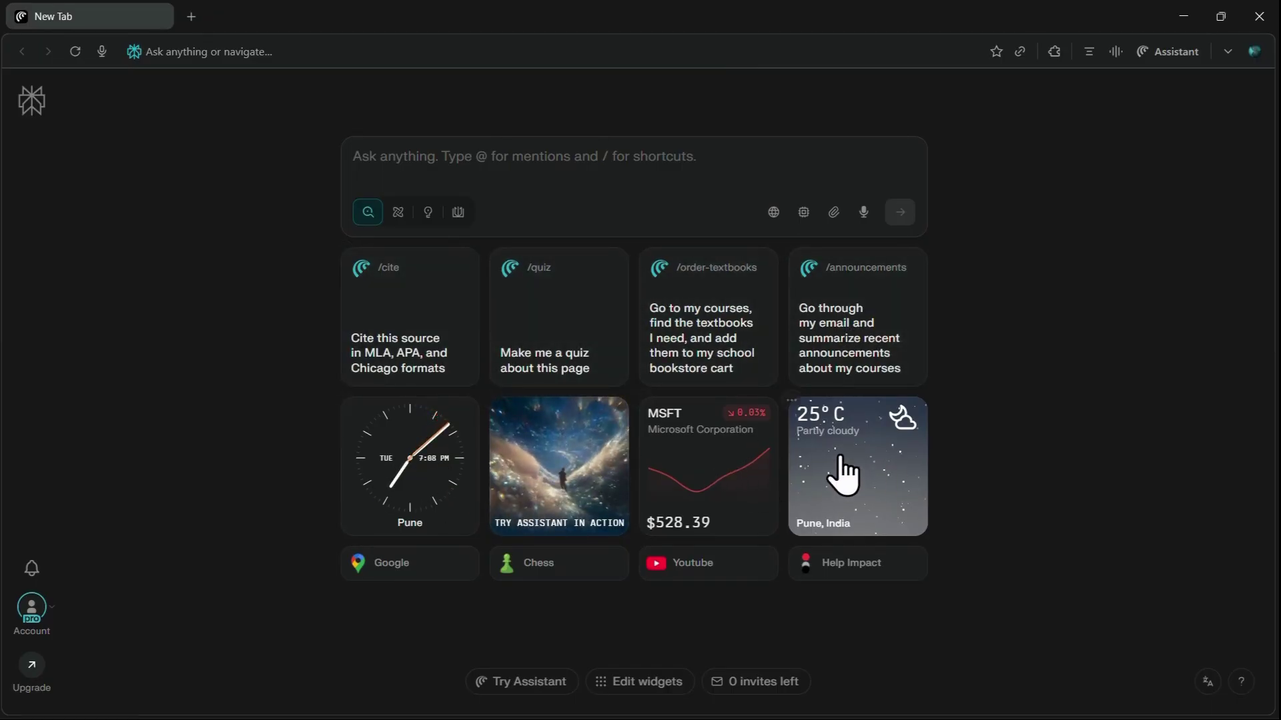
left_click(644, 682)
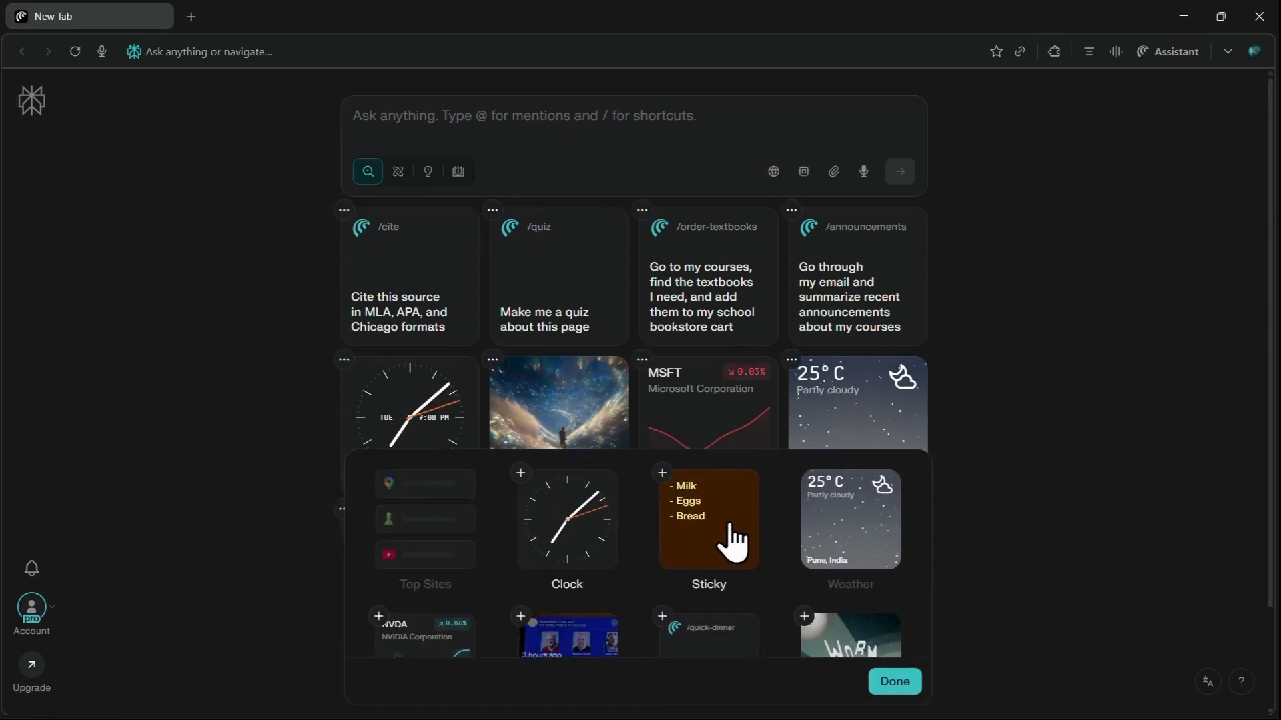
scroll(682, 589, "down", 3)
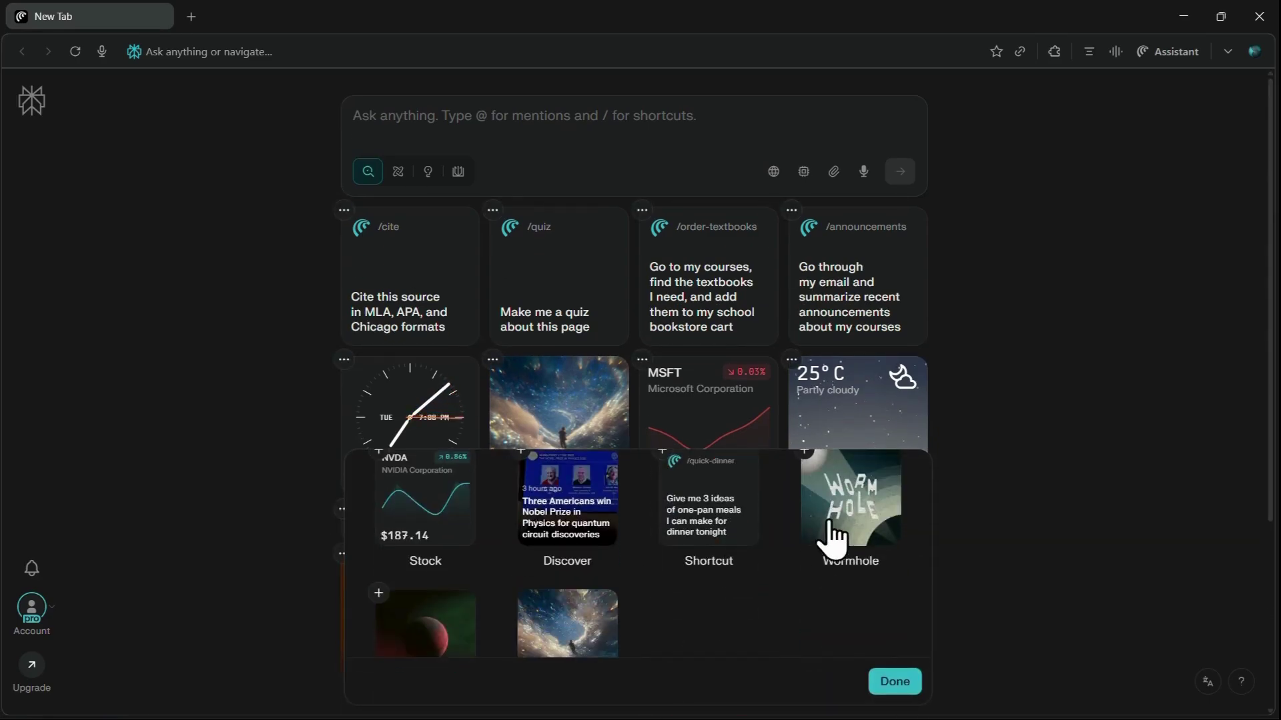
Finish widget editing and ask Perplexity for 'latest tech news' from the address bar
left_click(895, 682)
left_click(267, 53)
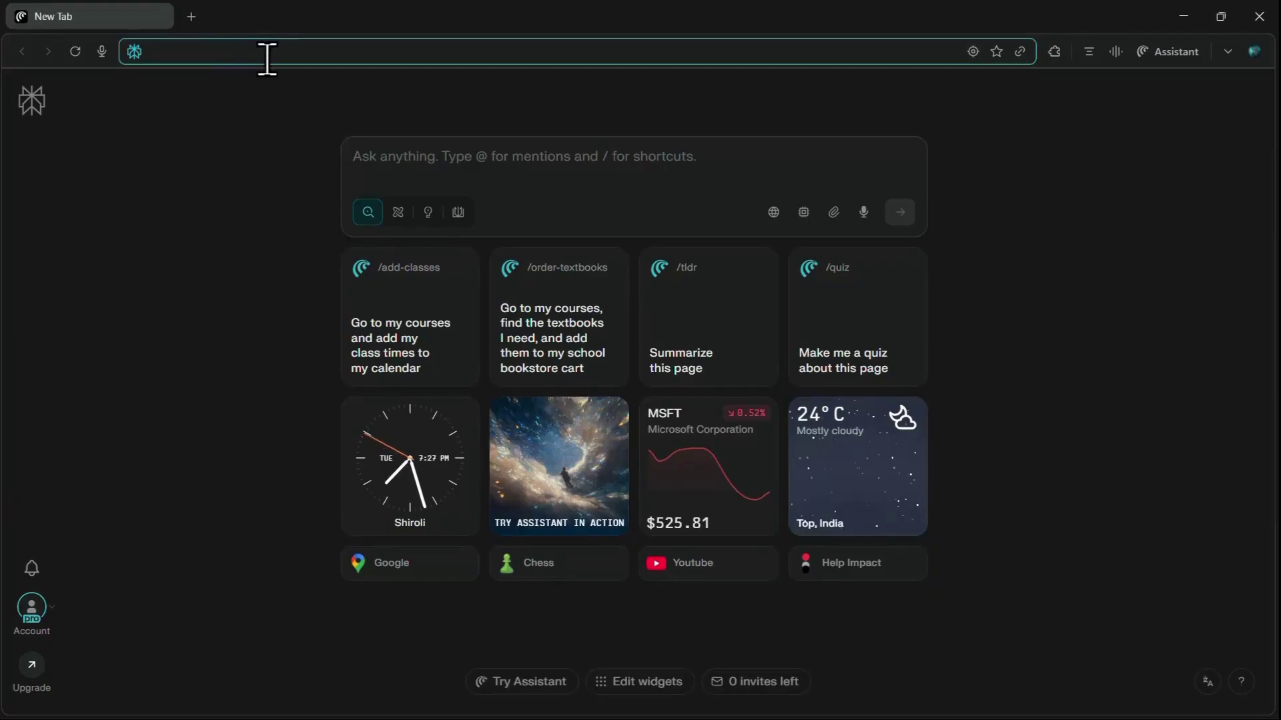
type("latest tech news")
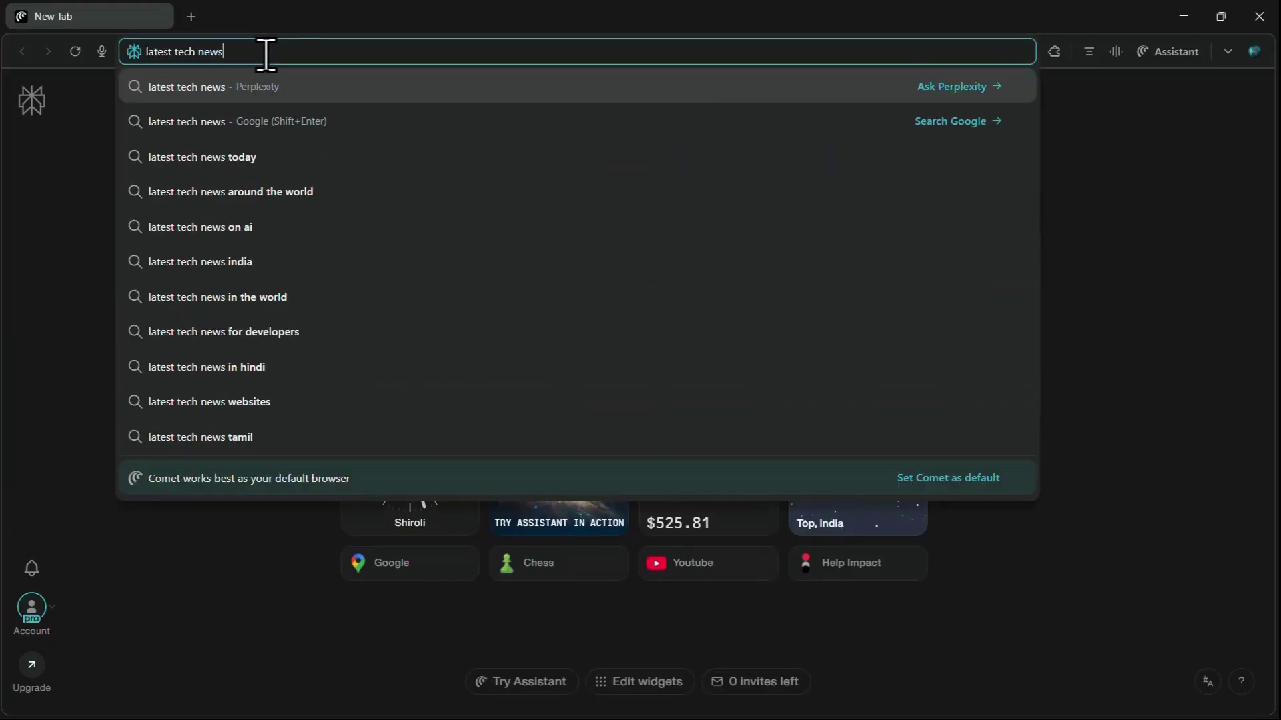
left_click(946, 89)
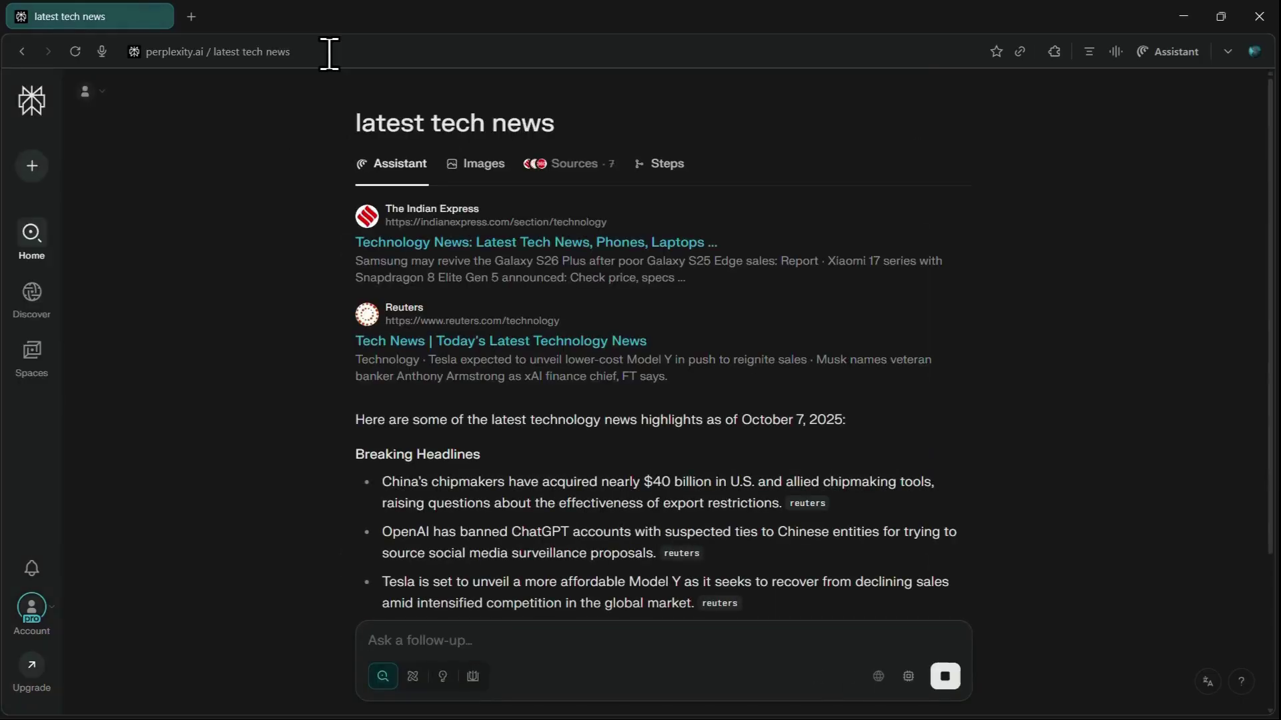
Search Google for 'latest tech news' in a new tab and skim the results
key("ctrl+t")
type("latest tech news")
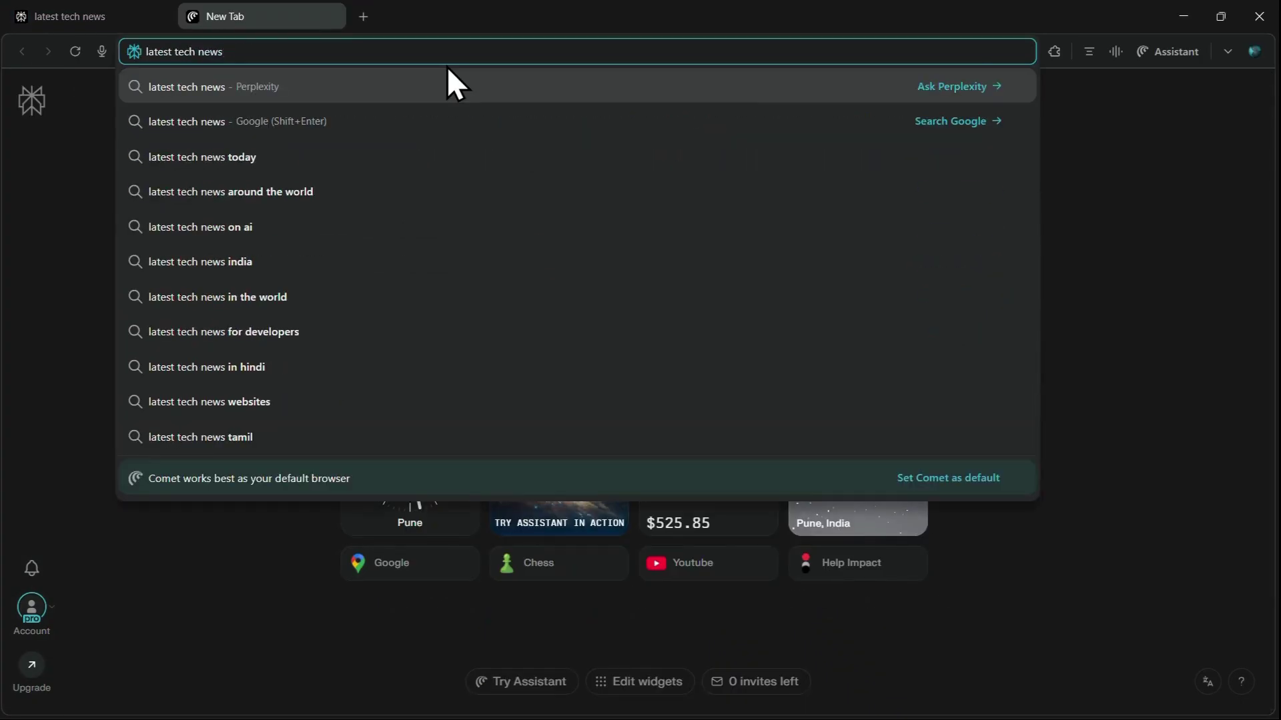
left_click(911, 124)
scroll(650, 220, "down", 2)
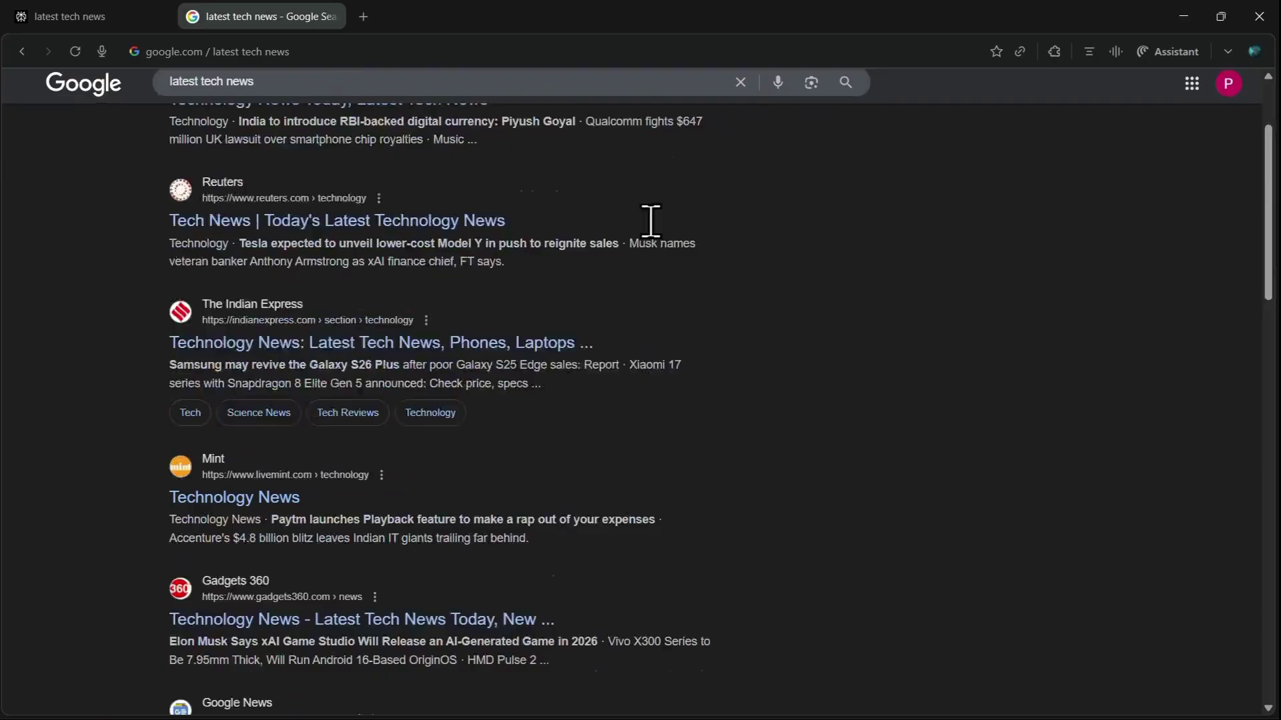
scroll(650, 220, "down", 5)
scroll(652, 240, "up", 7)
key("ctrl+t")
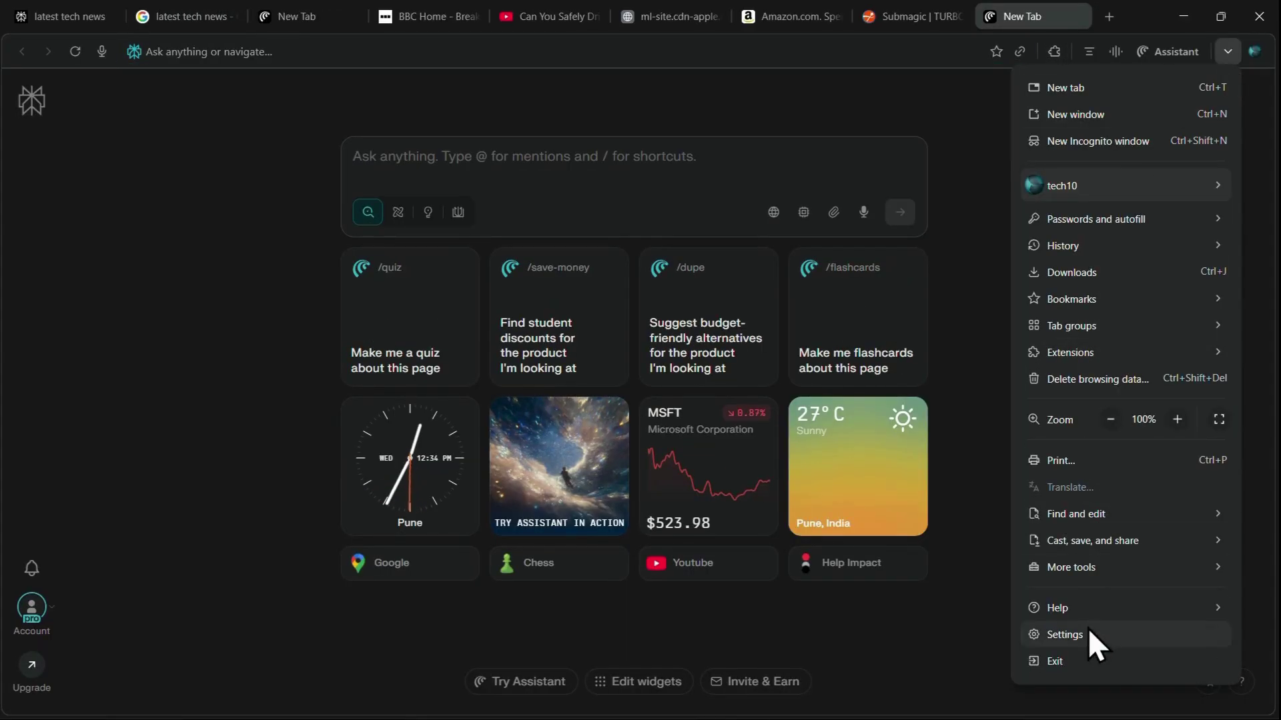
View the browsers available for import in Settings, then show the installed extensions
left_click(1088, 634)
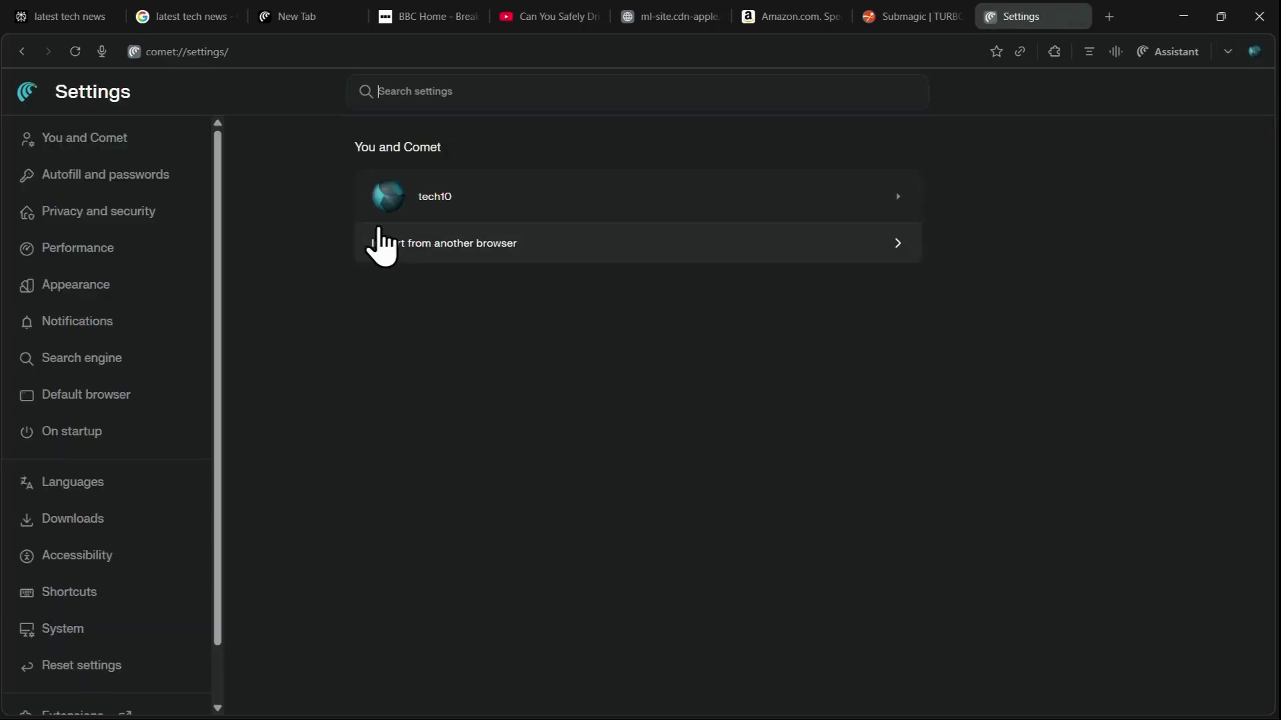
left_click(898, 242)
left_click(701, 316)
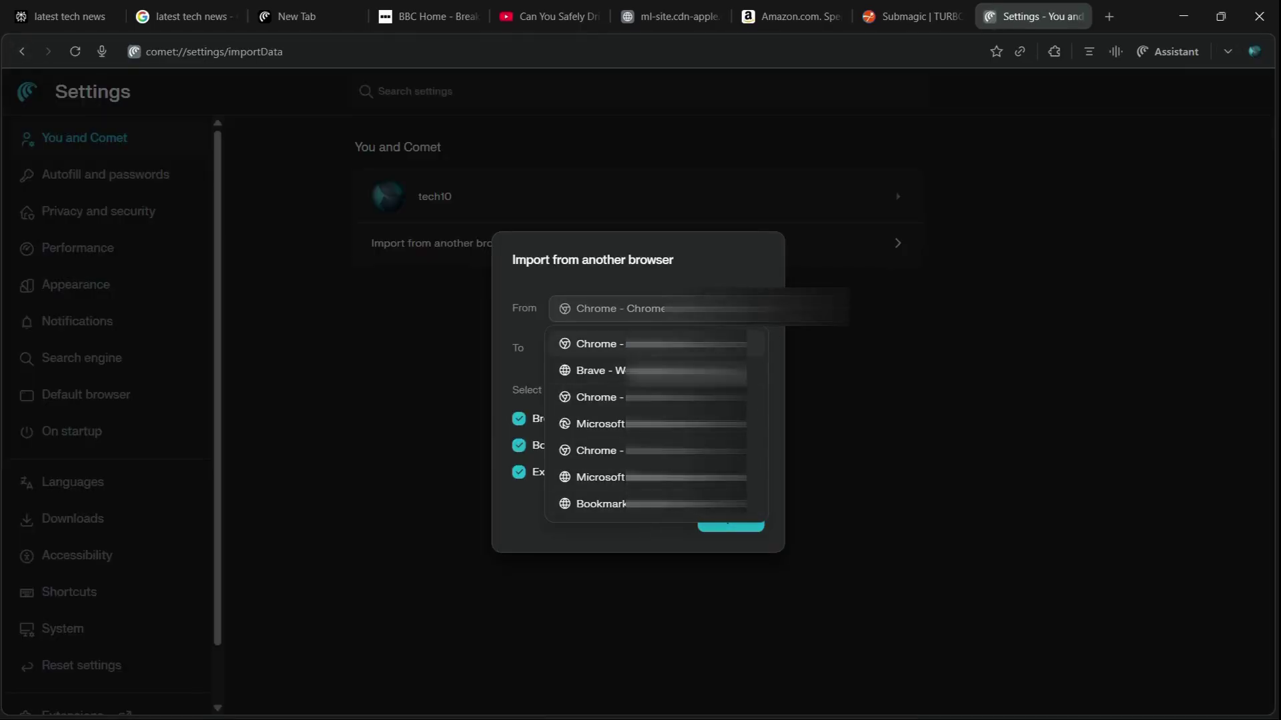
left_click(1060, 52)
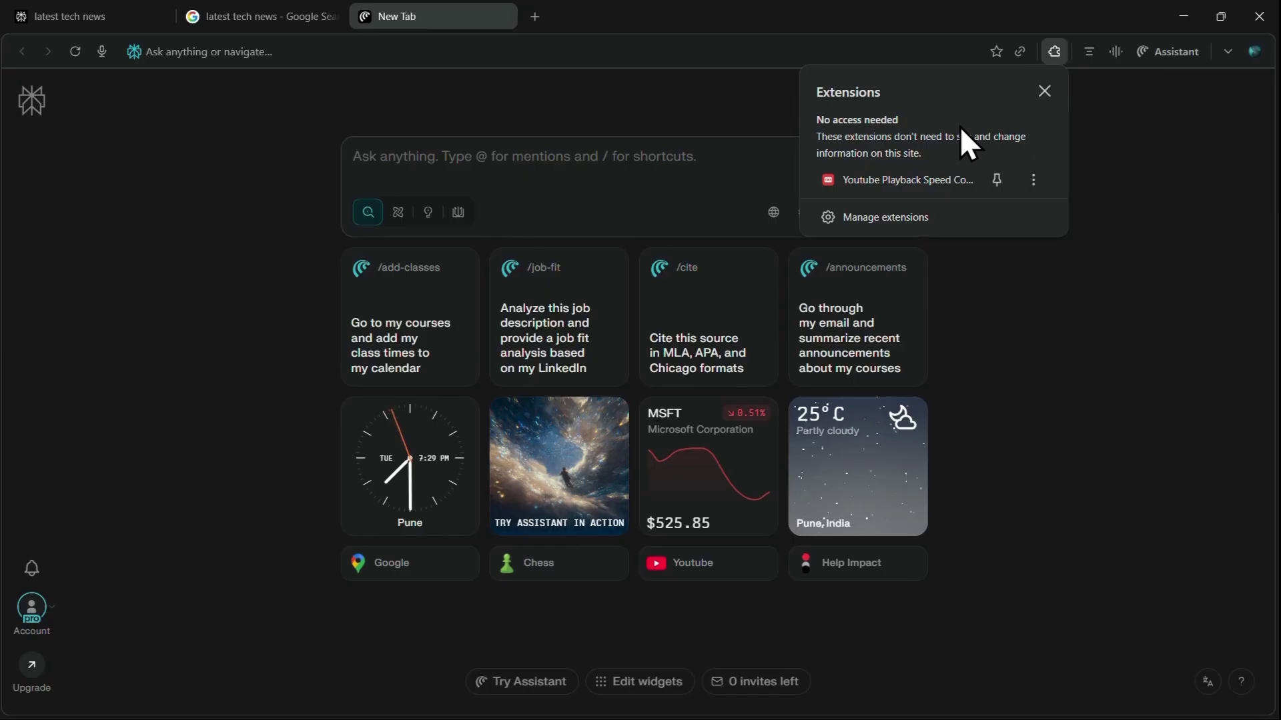
Close the extensions list, try the assistant's voice mode, then bring up the main browser menu
left_click(1055, 58)
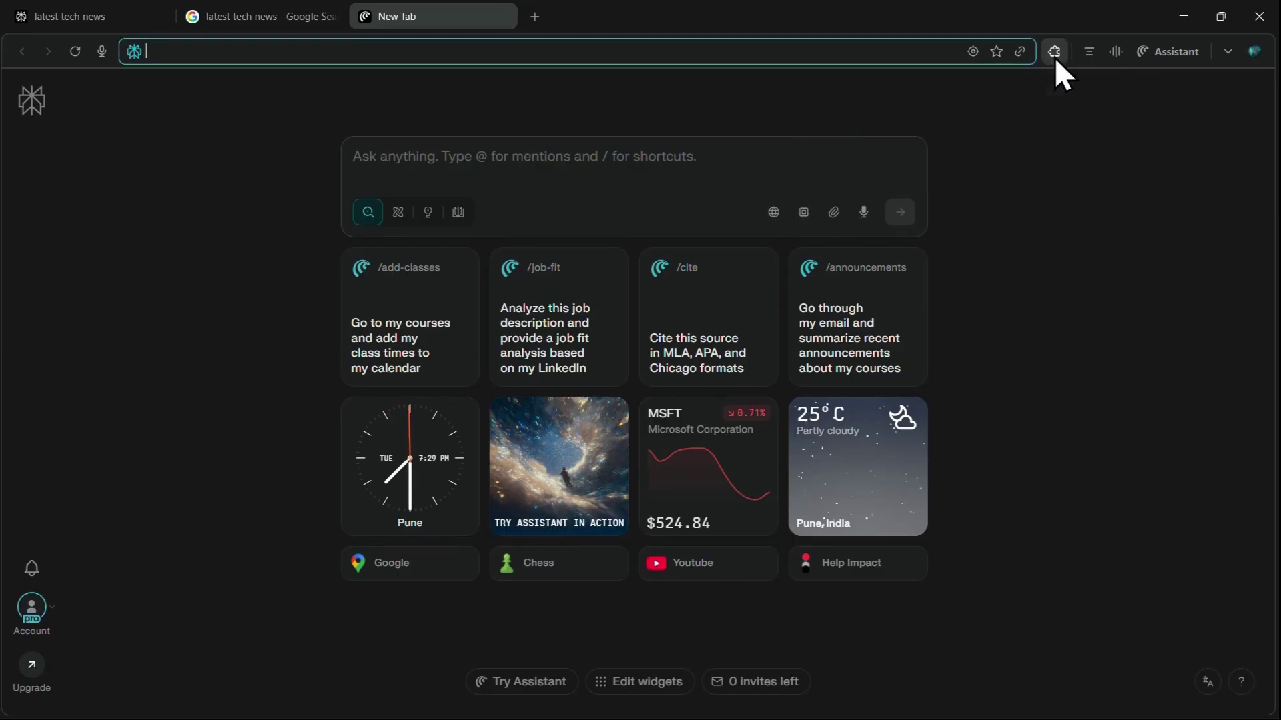
left_click(1149, 52)
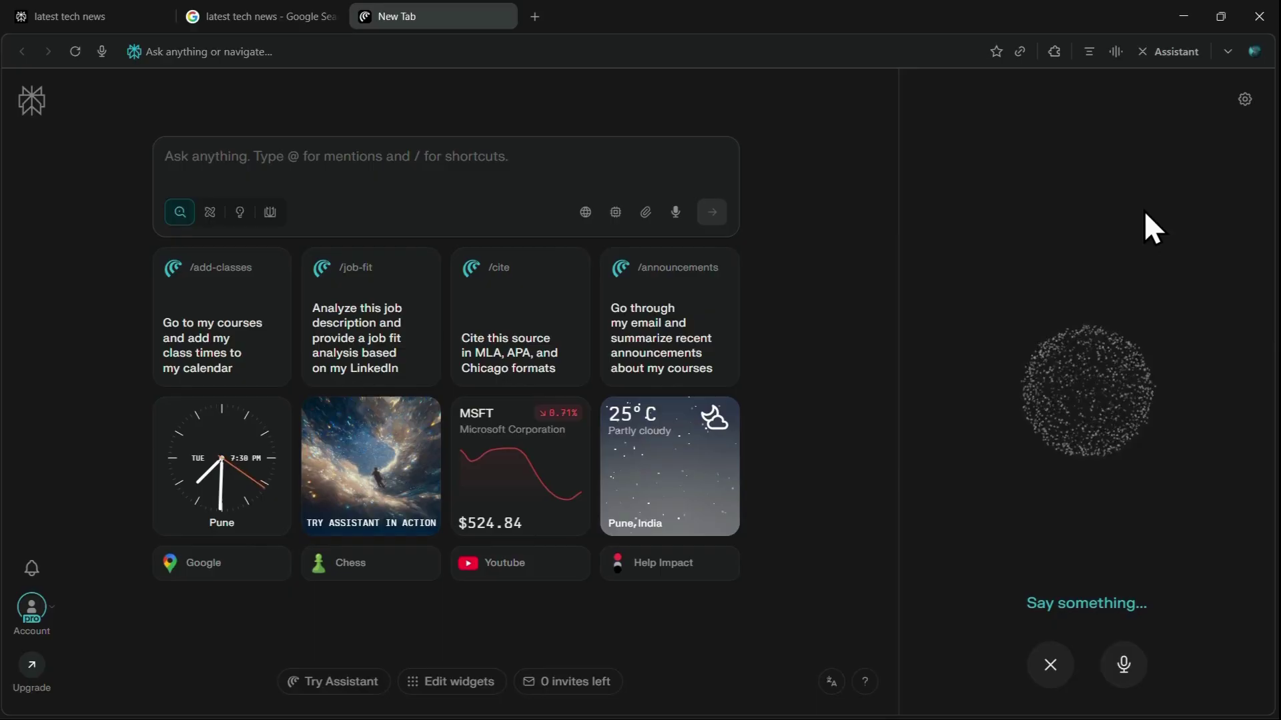
left_click(1168, 51)
left_click(1229, 53)
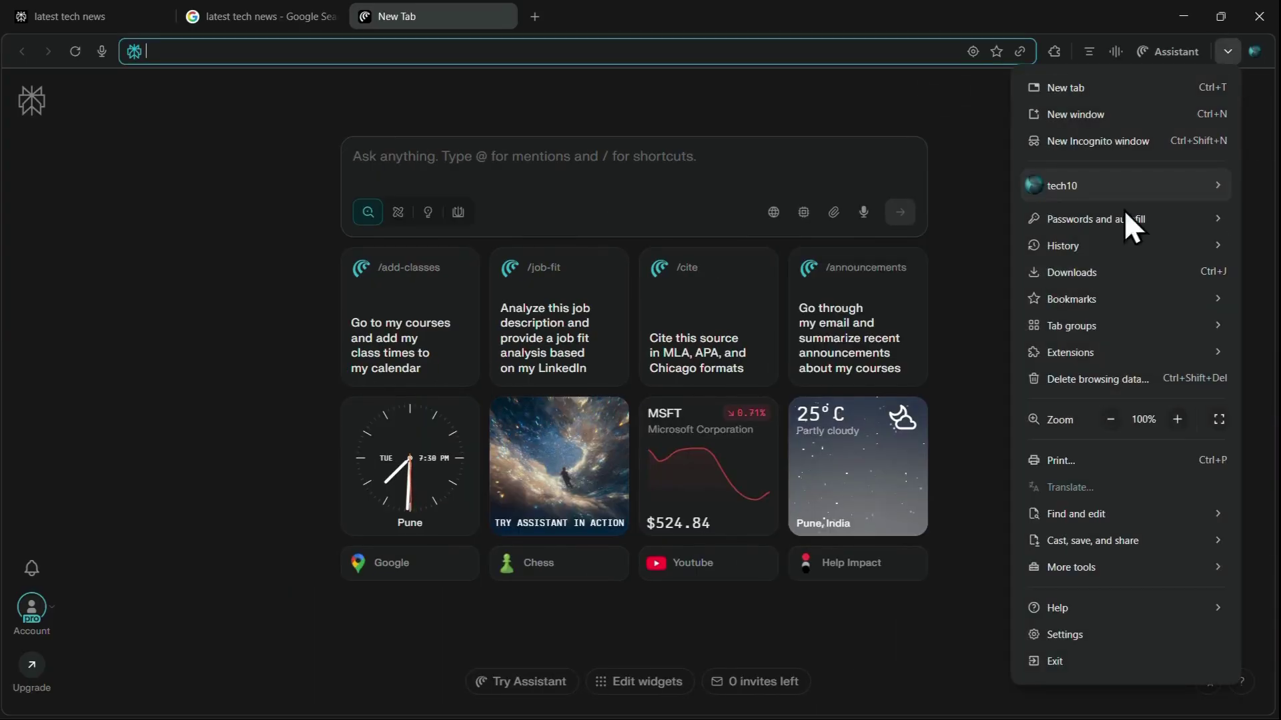
Close the menu, scroll the BBC homepage and have the assistant summarize it
left_click(1234, 48)
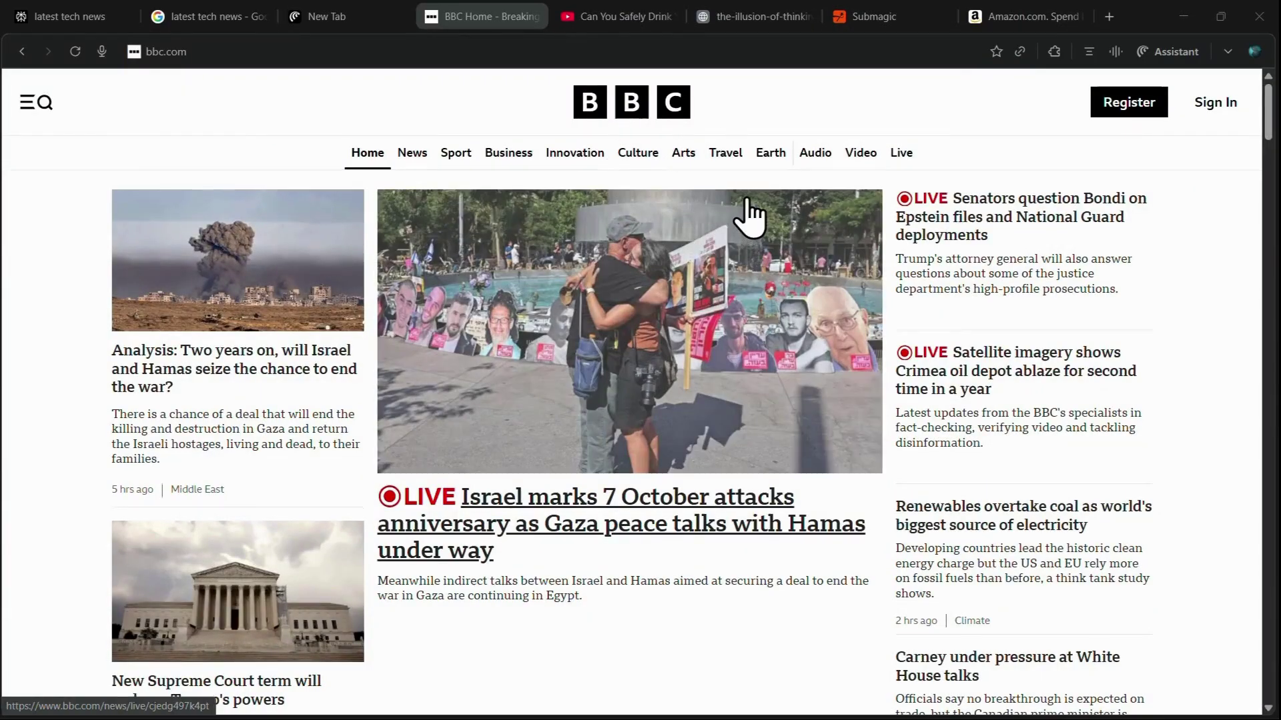
scroll(749, 215, "down", 7)
scroll(743, 214, "down", 5)
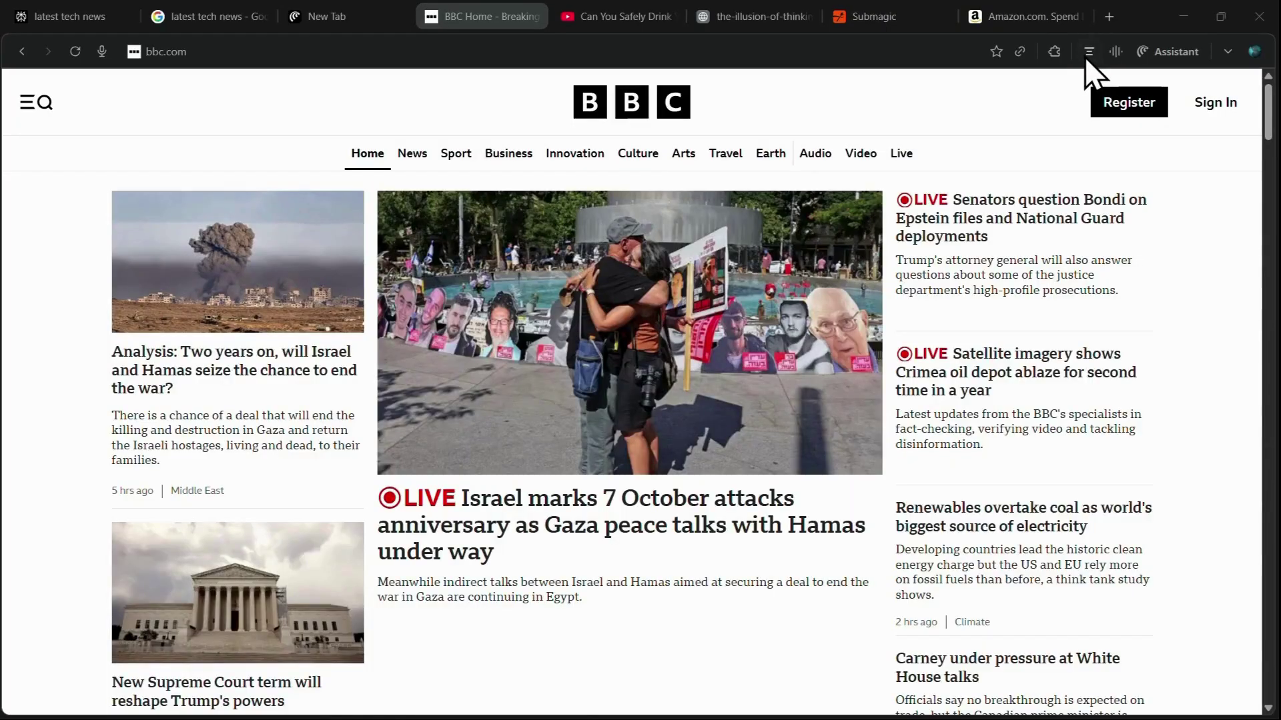
left_click(1088, 52)
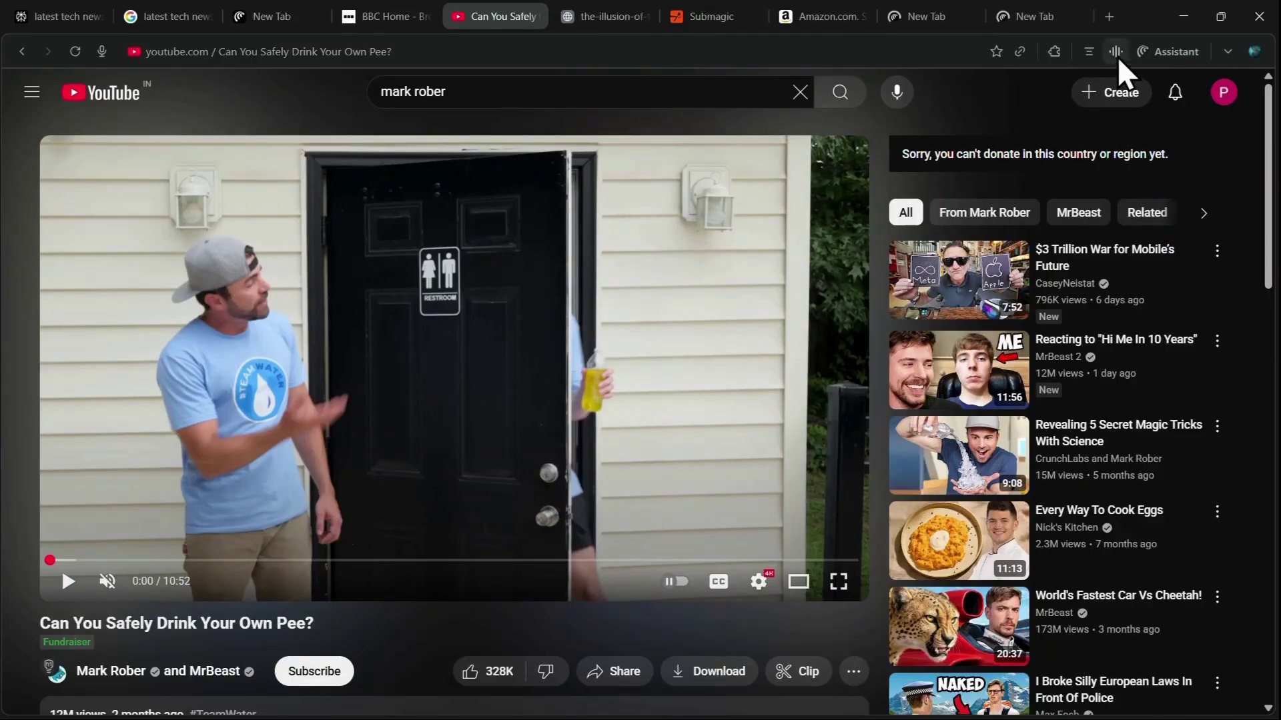
Ask the assistant beside the Mark Rober video to 'Summarize this video'
left_click(1158, 51)
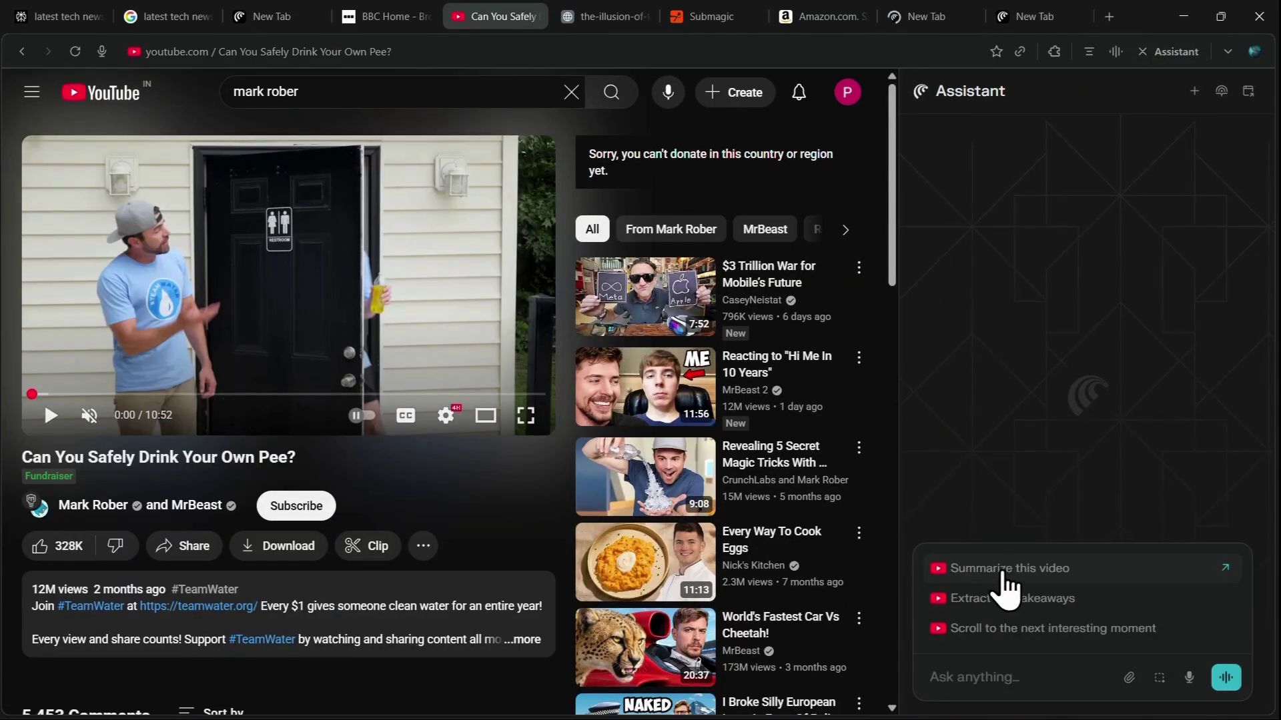
left_click(1002, 571)
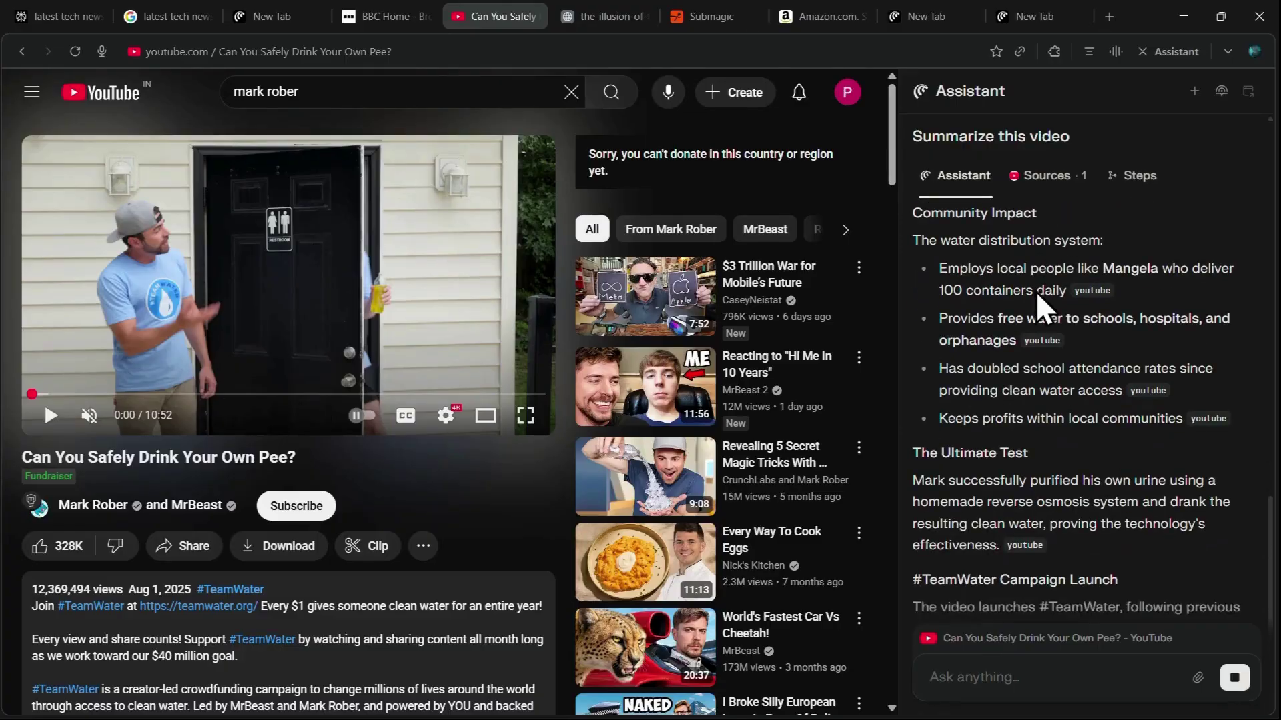
On the Illusion of Thinking PDF, ask the assistant 'list authors and the methodology of this paper'
key("ctrl+Tab")
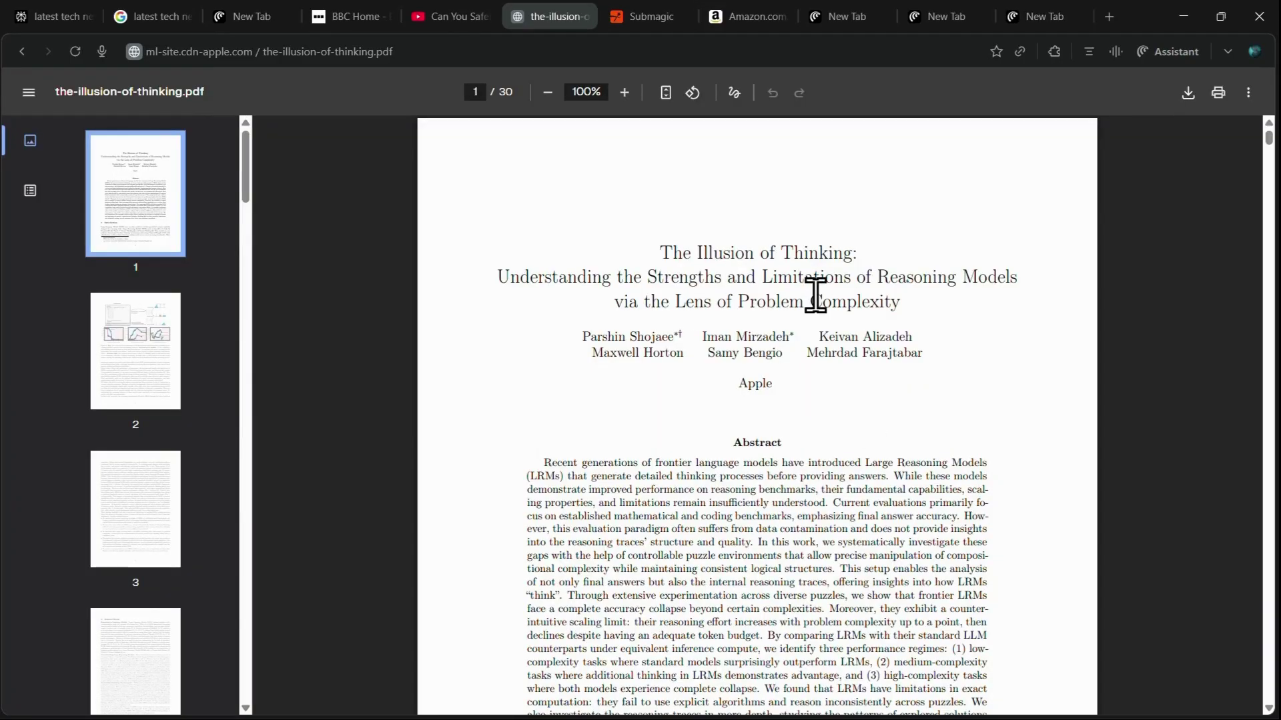
scroll(891, 280, "down", 20)
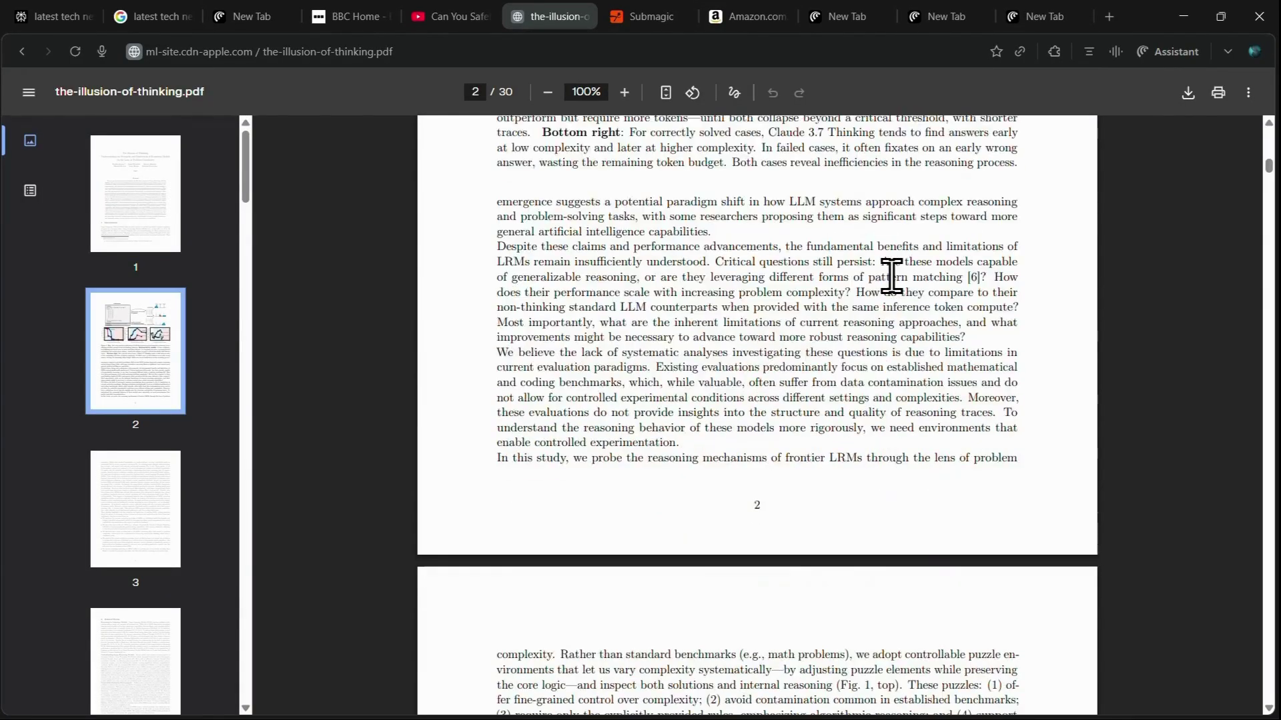
scroll(891, 277, "up", 20)
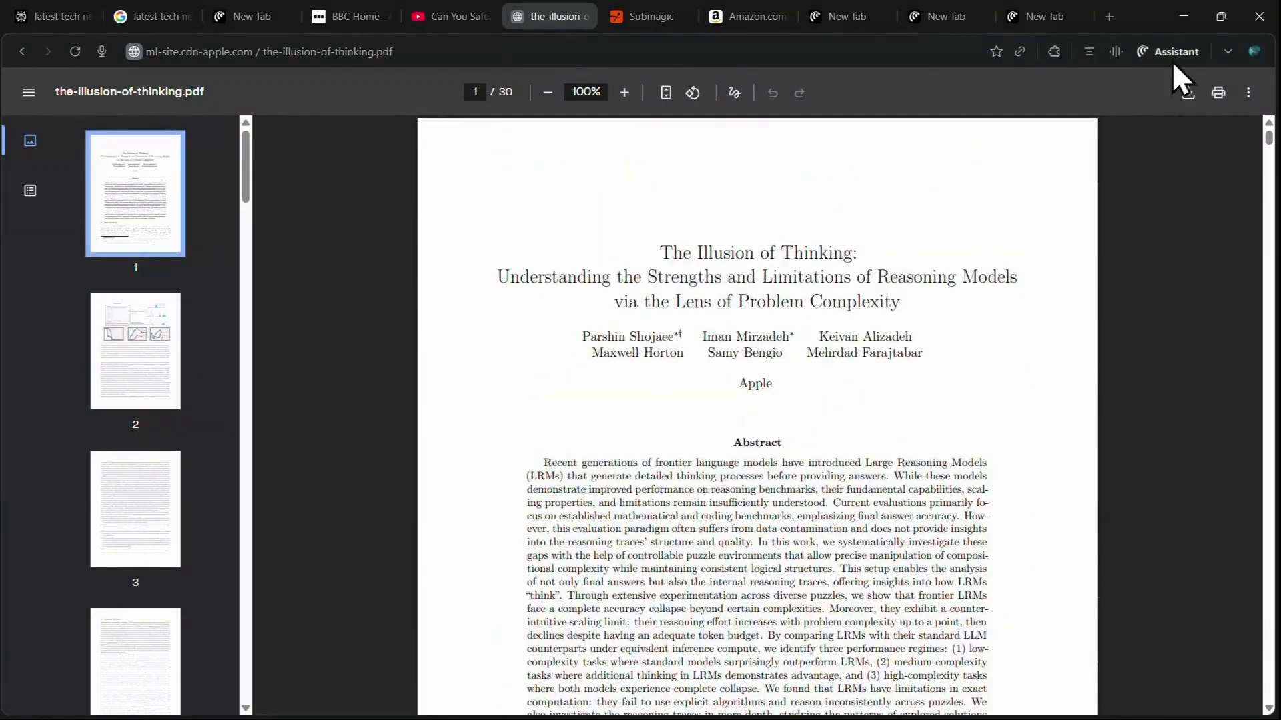
left_click(1173, 54)
type("list authors and the")
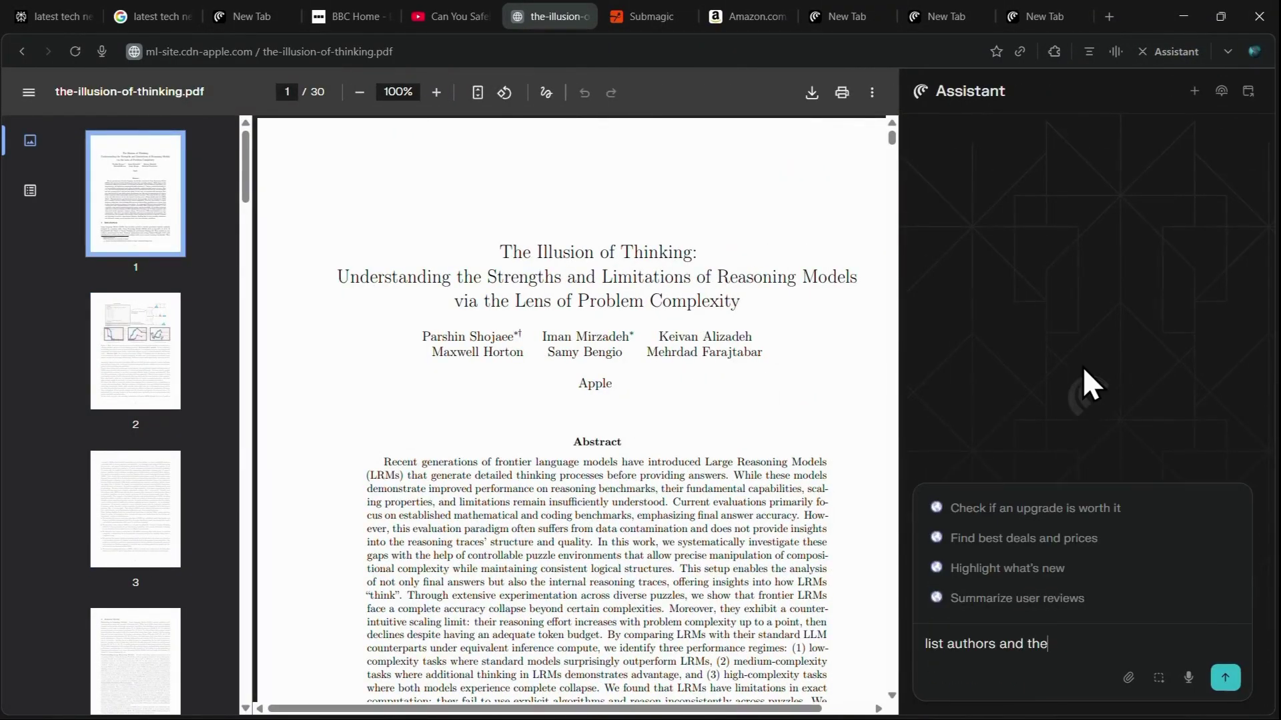
type(" methodology of this paper")
key("Return")
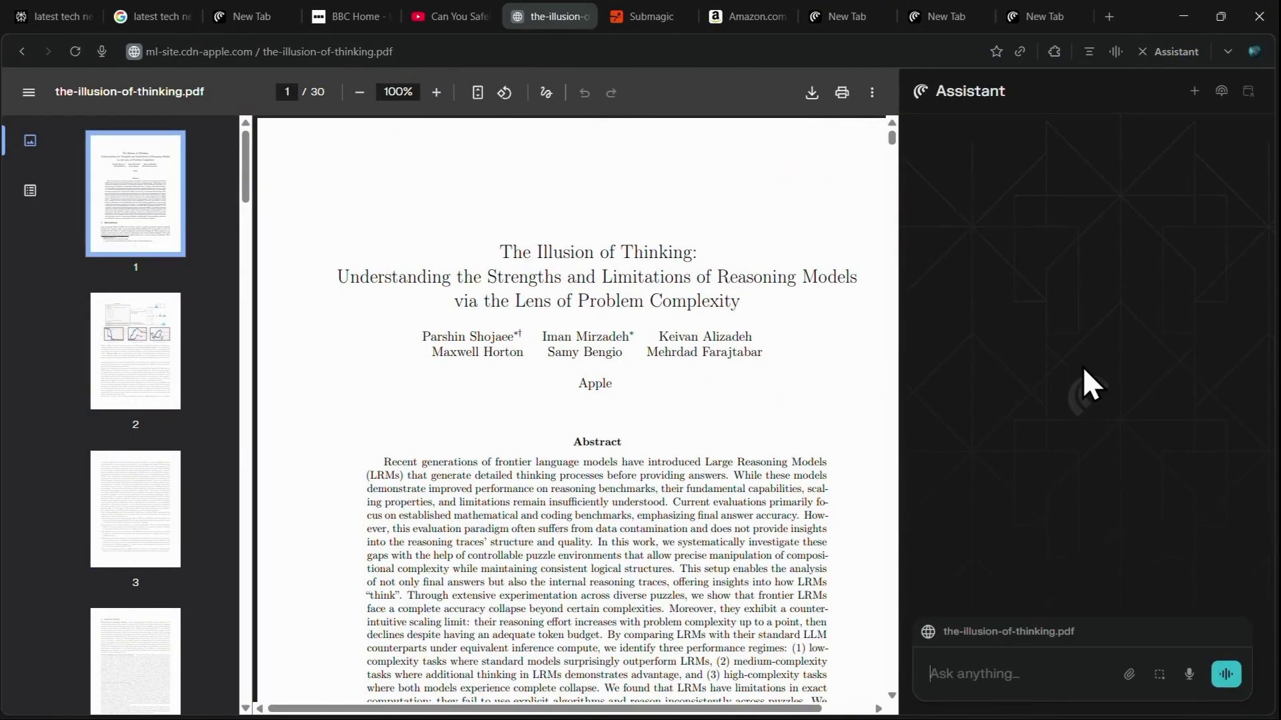
scroll(705, 356, "down", 4)
scroll(705, 355, "down", 10)
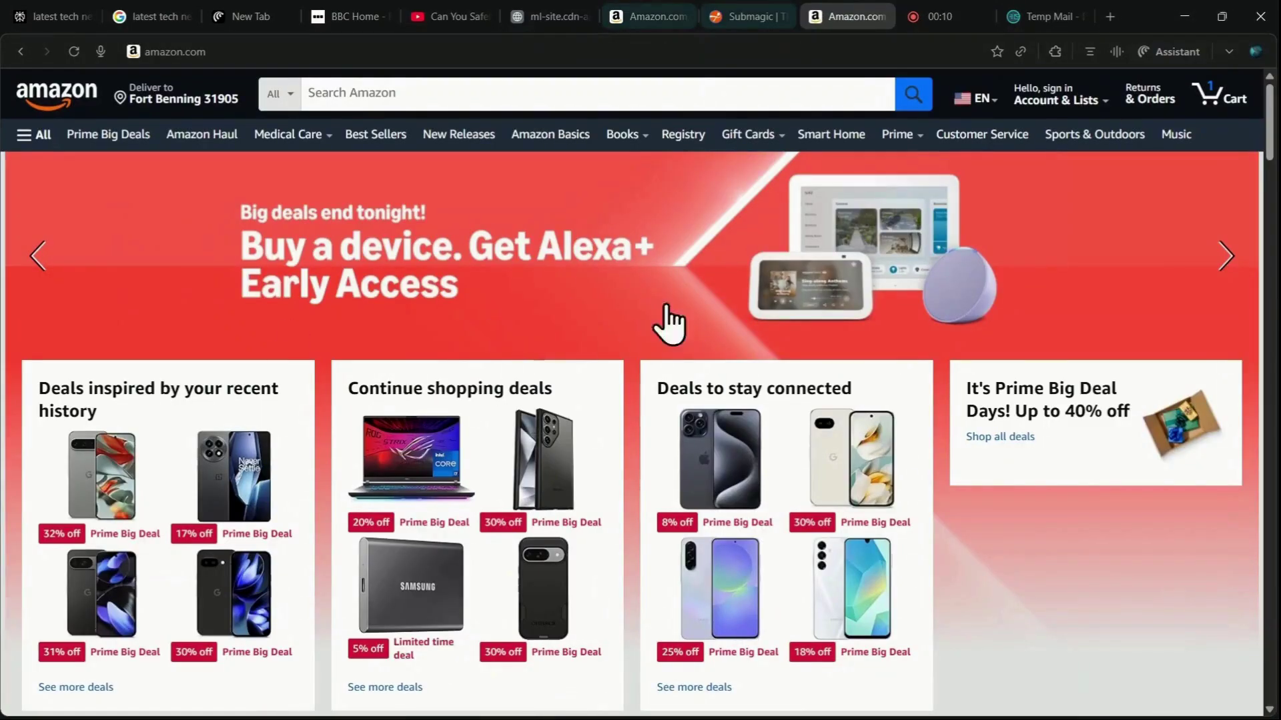
scroll(760, 246, "down", 15)
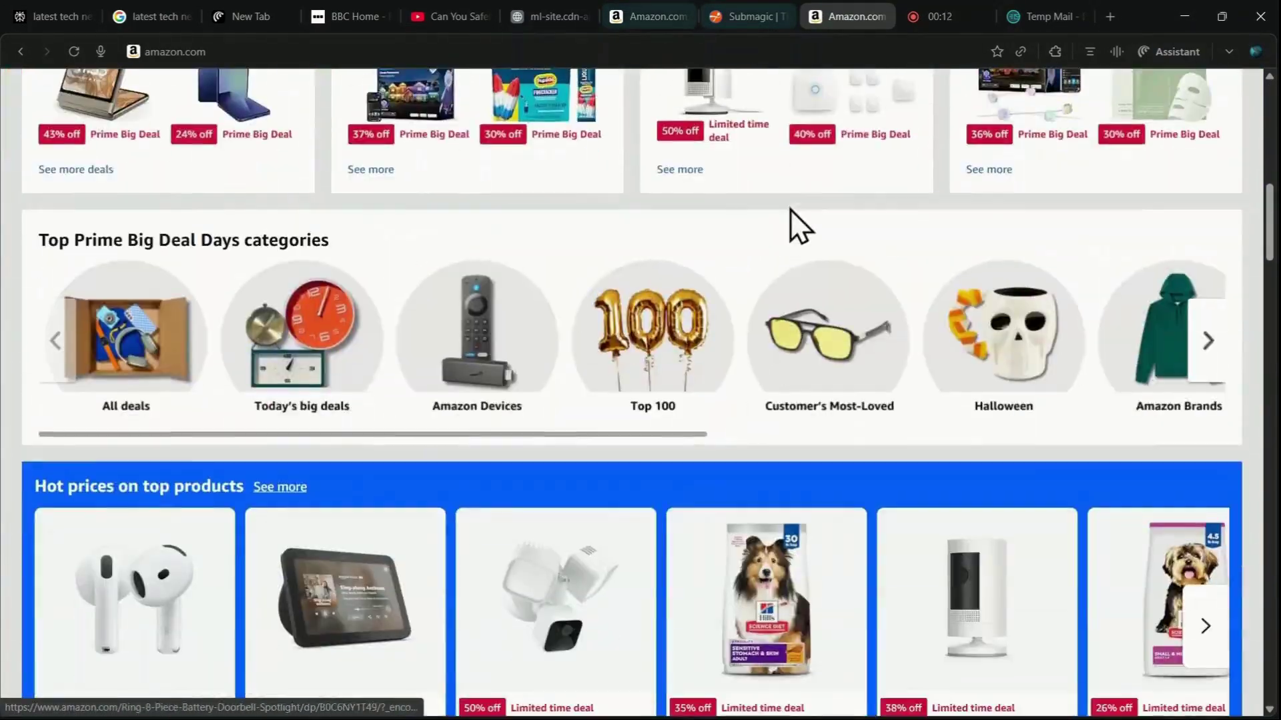
scroll(791, 220, "down", 8)
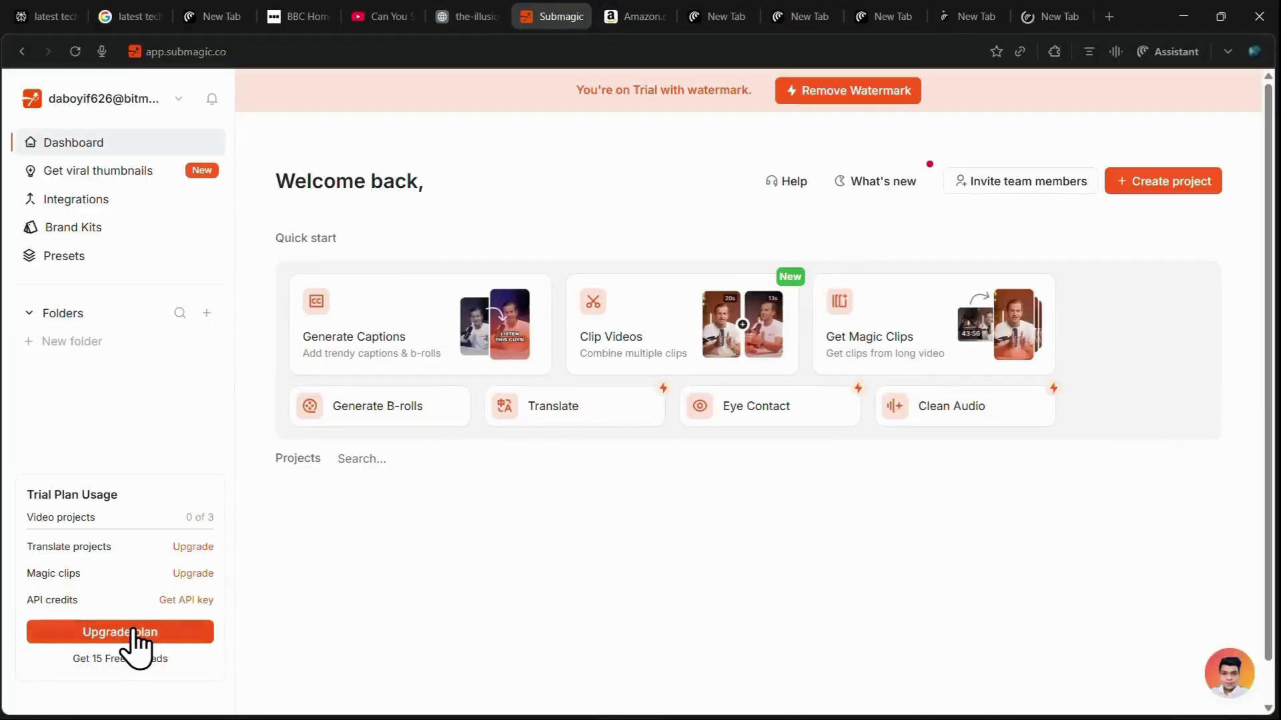
Switch Submagic pricing to monthly and start checkout for the $39.00 Pro plan
left_click(133, 633)
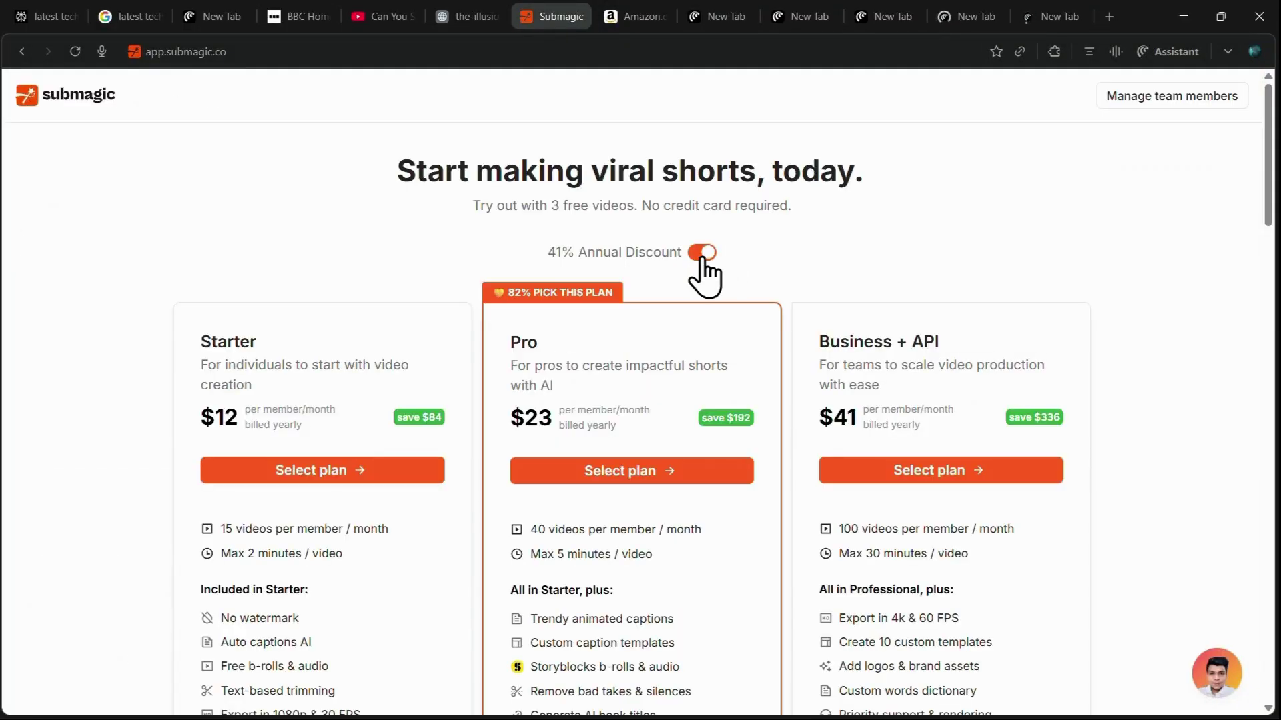
left_click(700, 254)
left_click(757, 449)
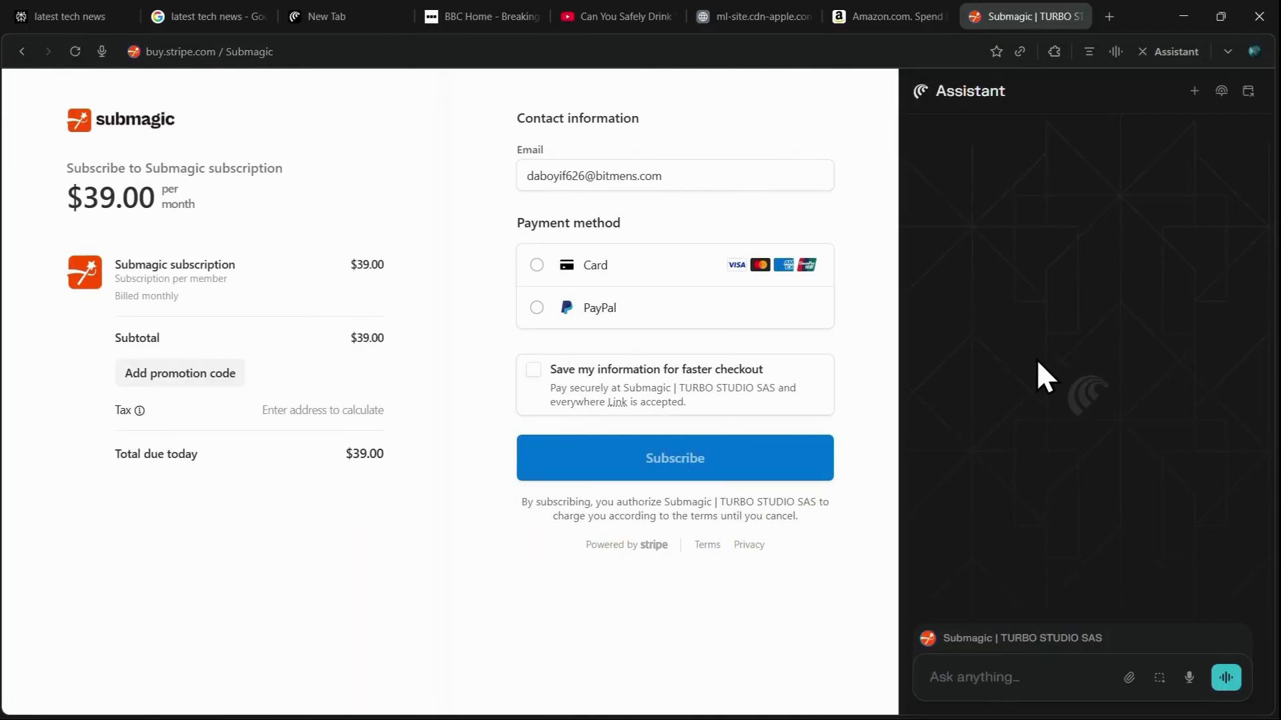
Ask the assistant to find a promo code and apply it on this checkout
type("Fi")
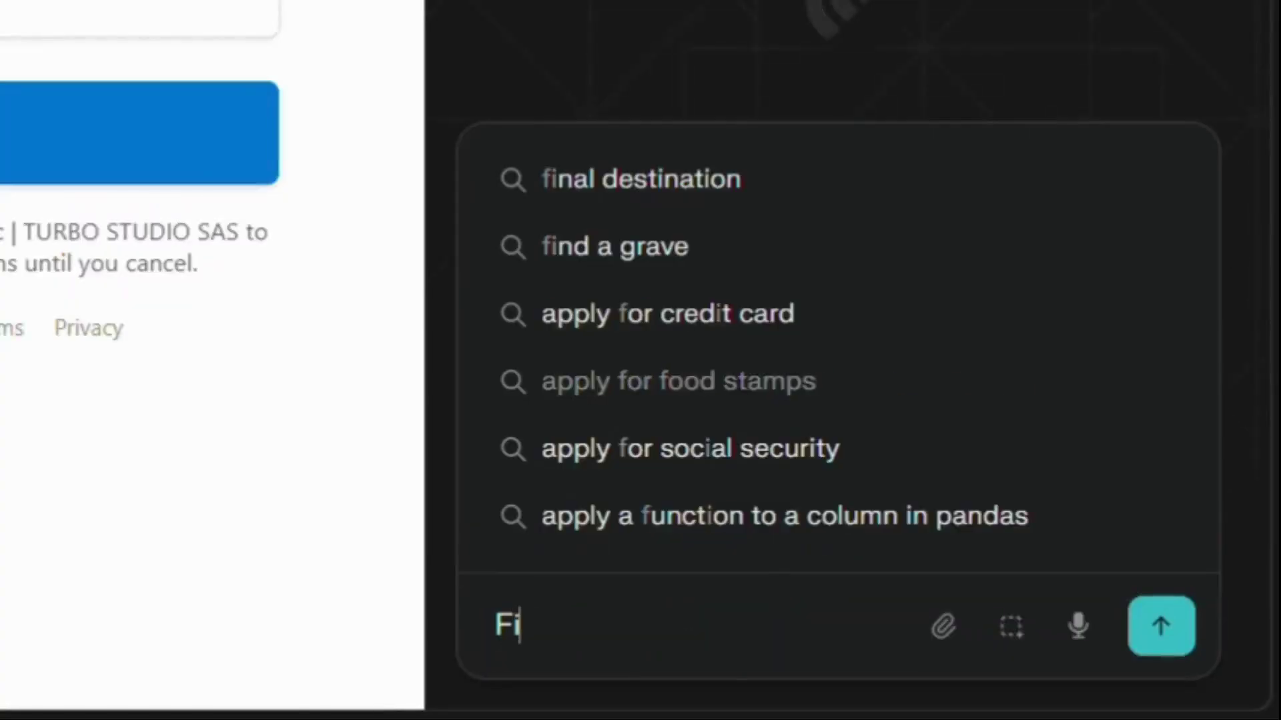
type("nd a promo code and apply it here")
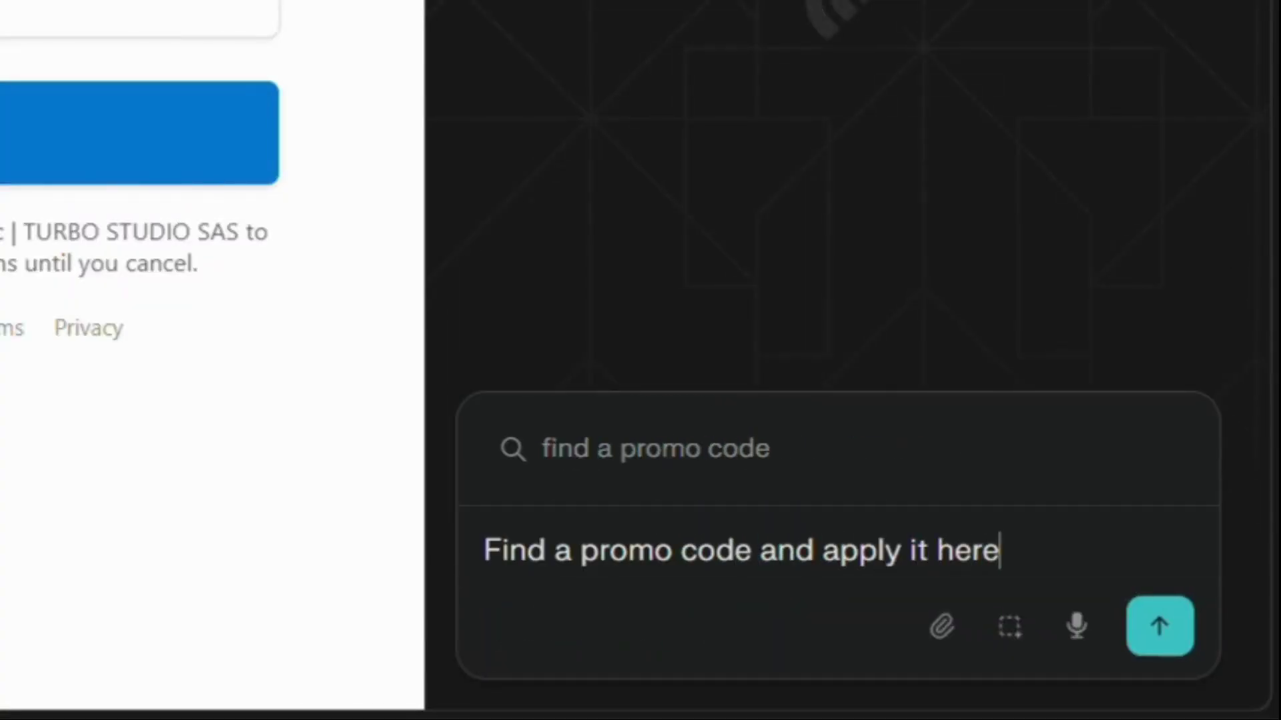
key("Return")
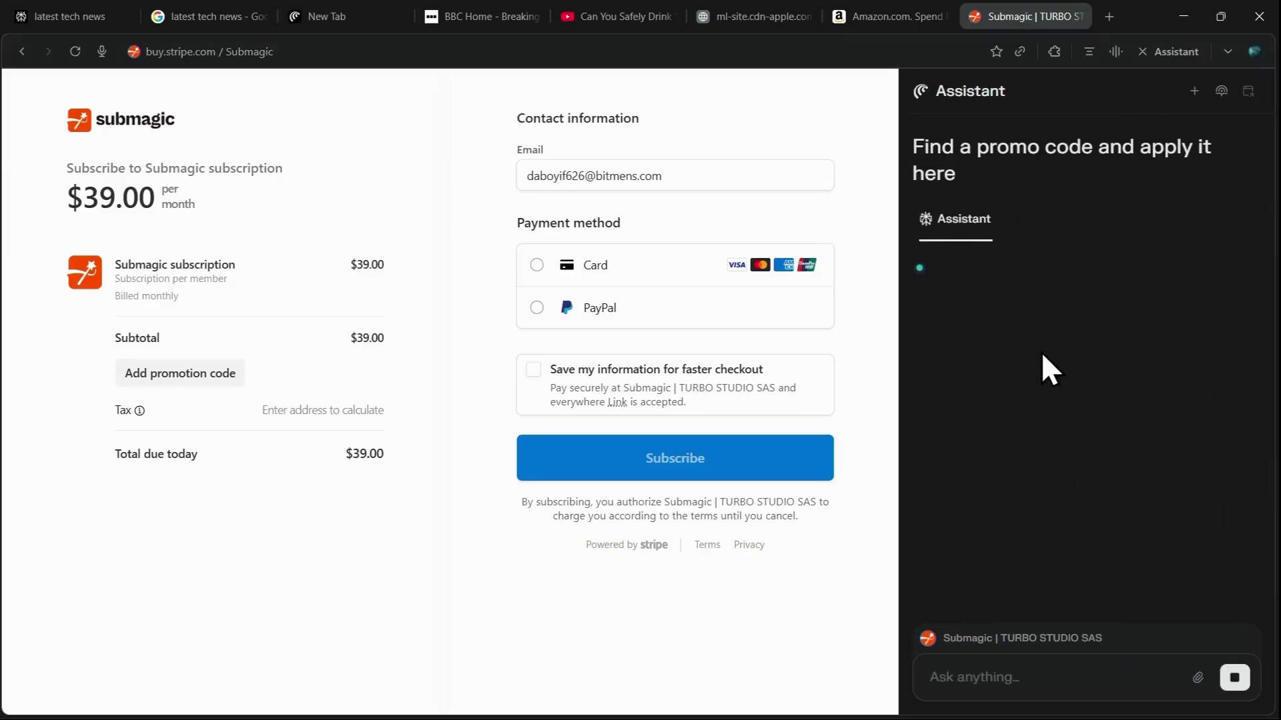
left_click_drag(914, 148, 957, 167)
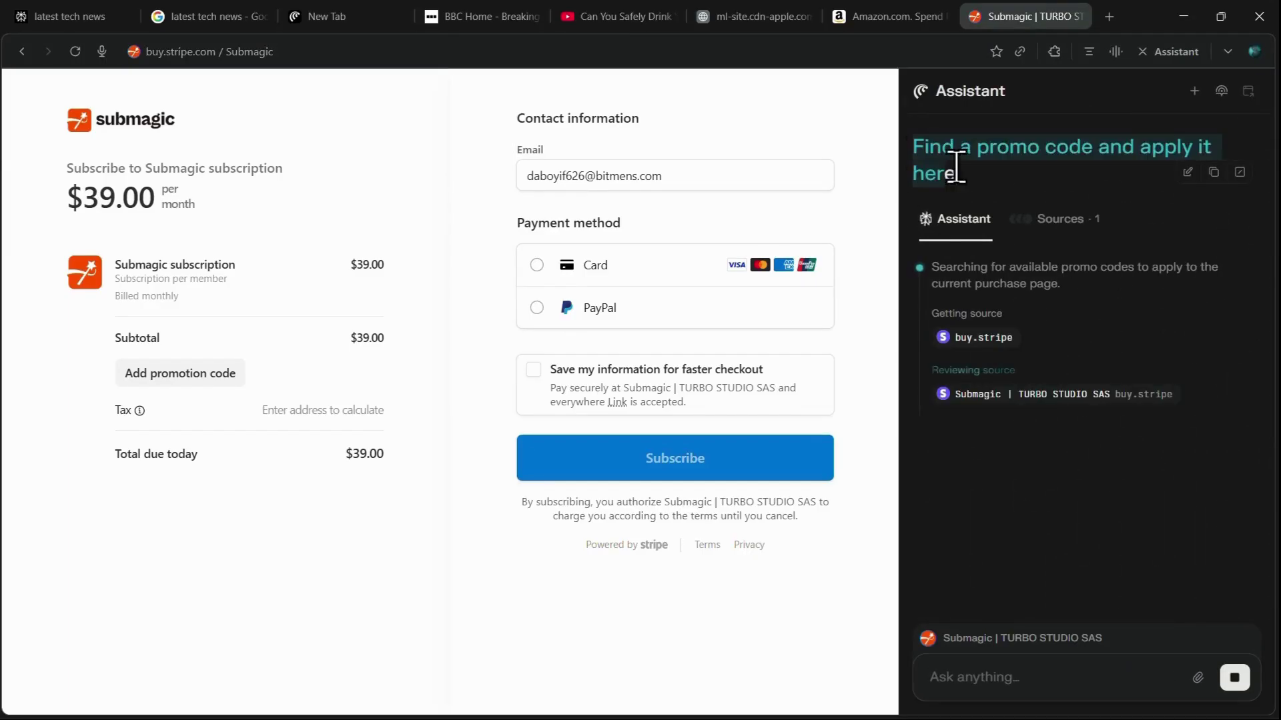
left_click(1032, 160)
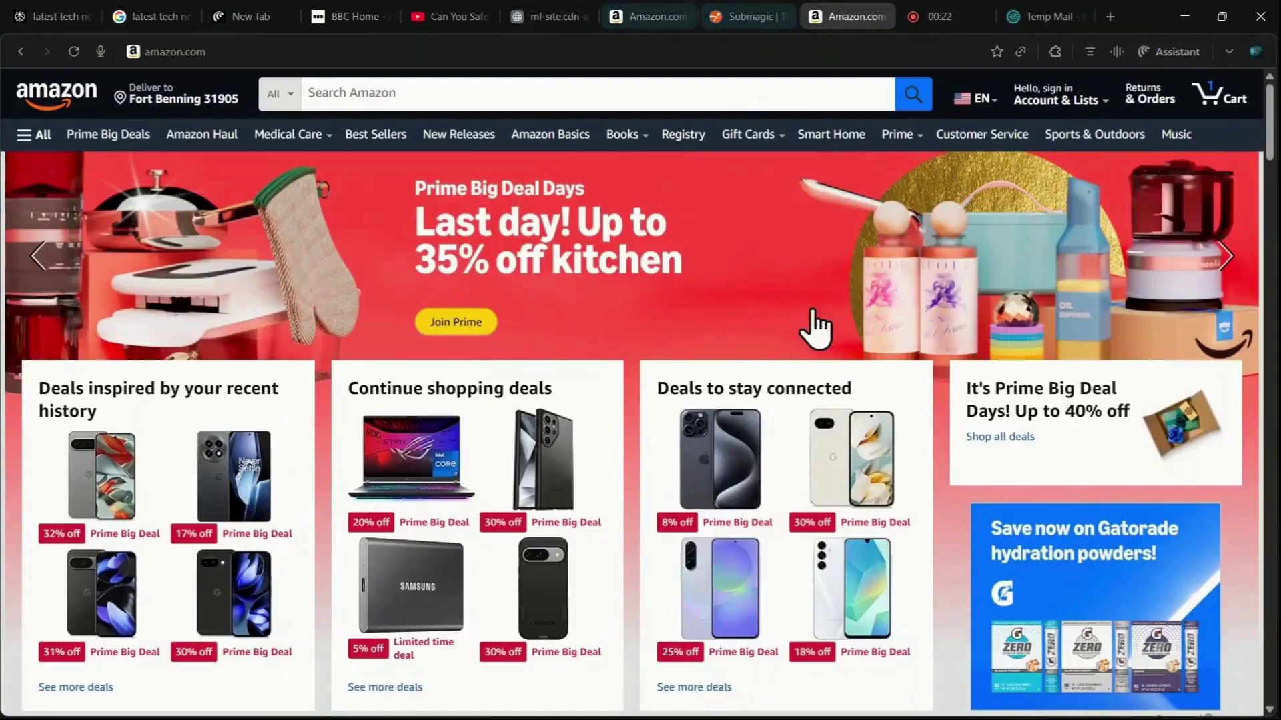
Ask the assistant to buy a Pixel 9, taking the $599 regular-price listing to Add to Cart
left_click(1160, 52)
type("Buy pixel 9 for me")
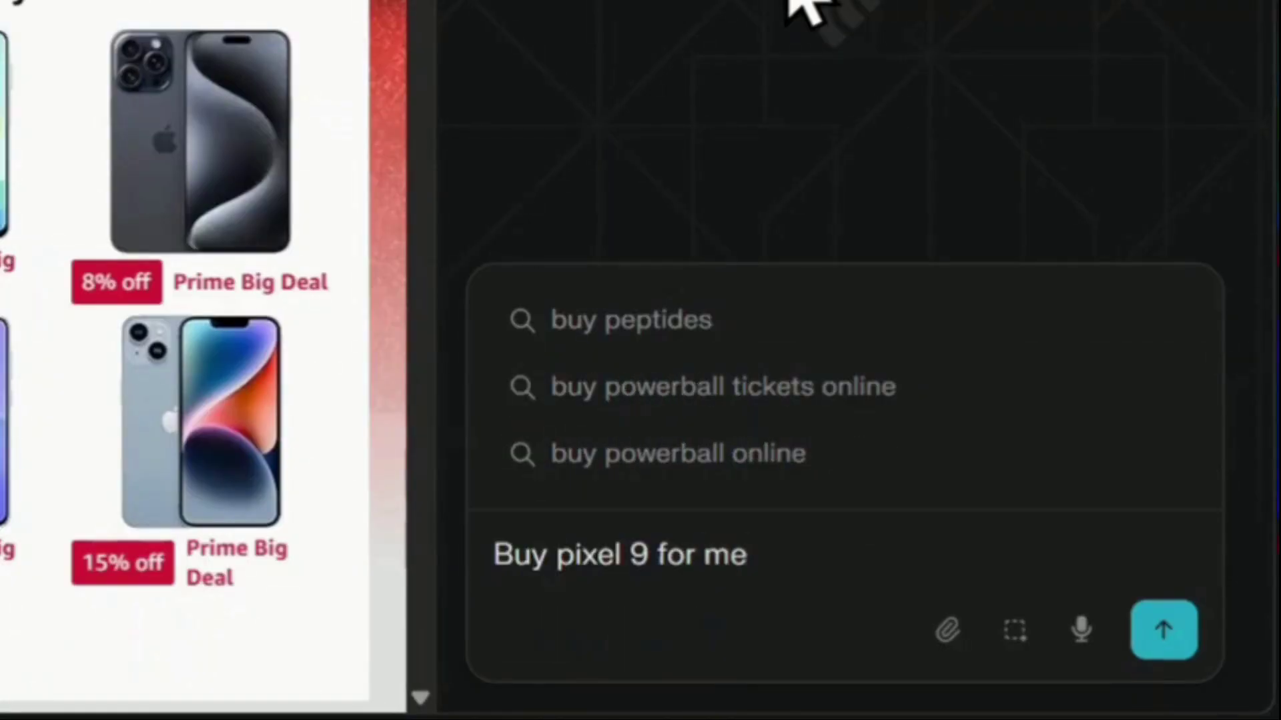
key("Return")
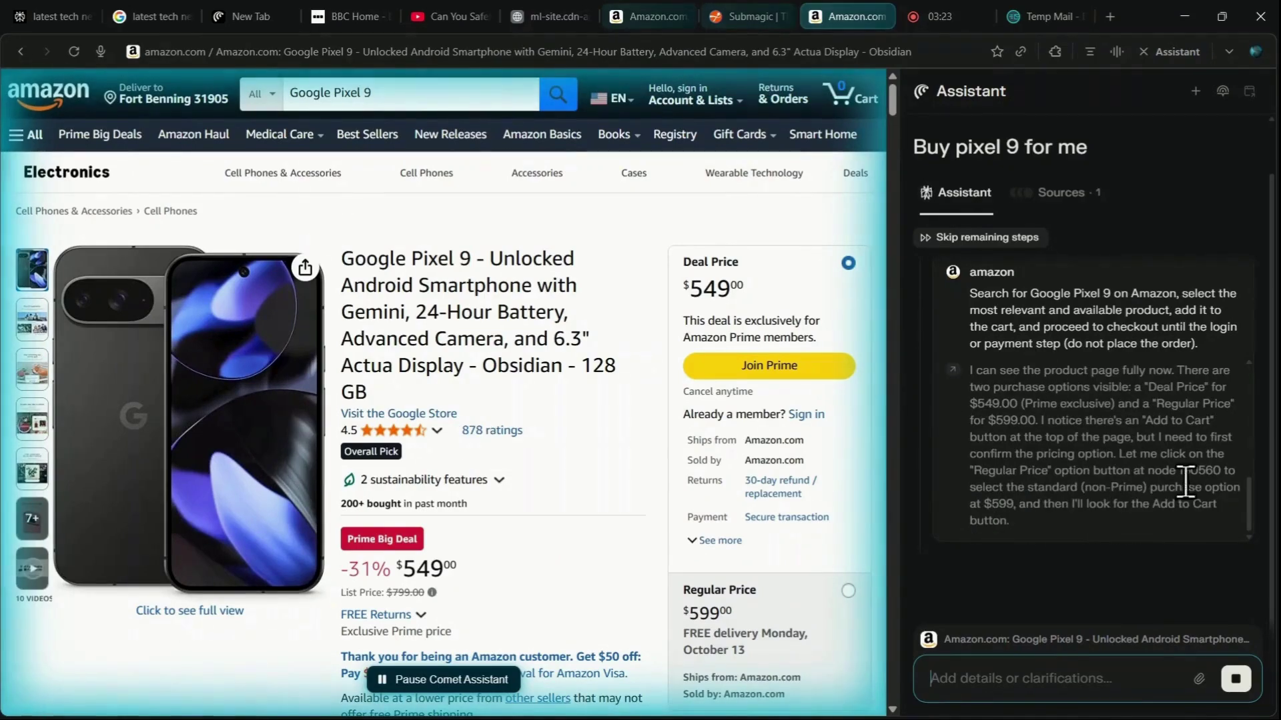
left_click(700, 604)
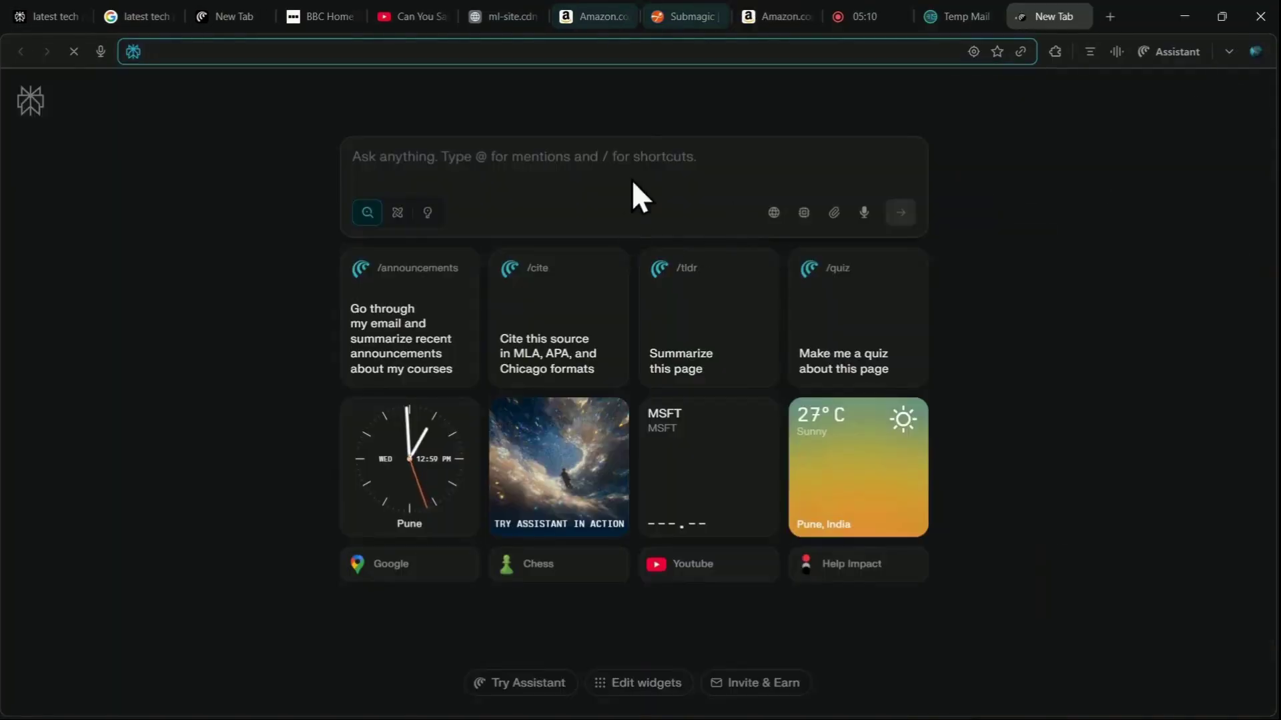
Have the assistant summarise the open tabs, group similar ones, and close all except this and Tella
type("summarise a")
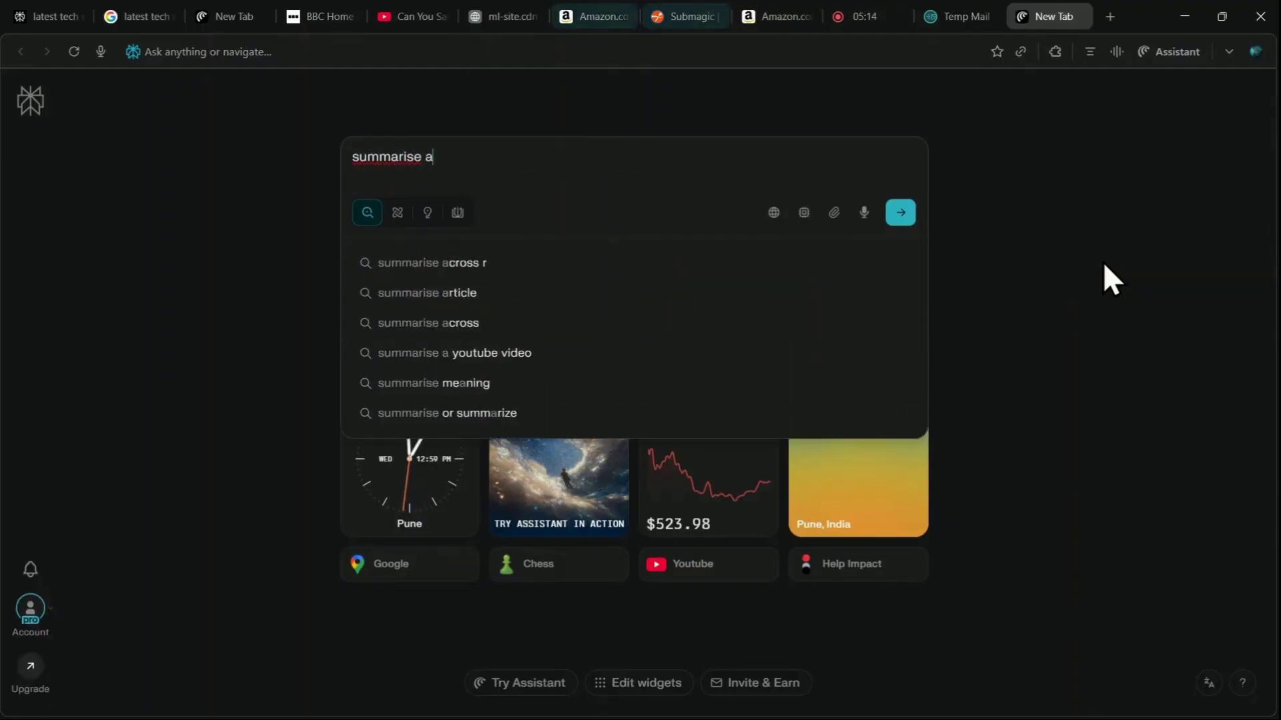
type("ll the open tabs")
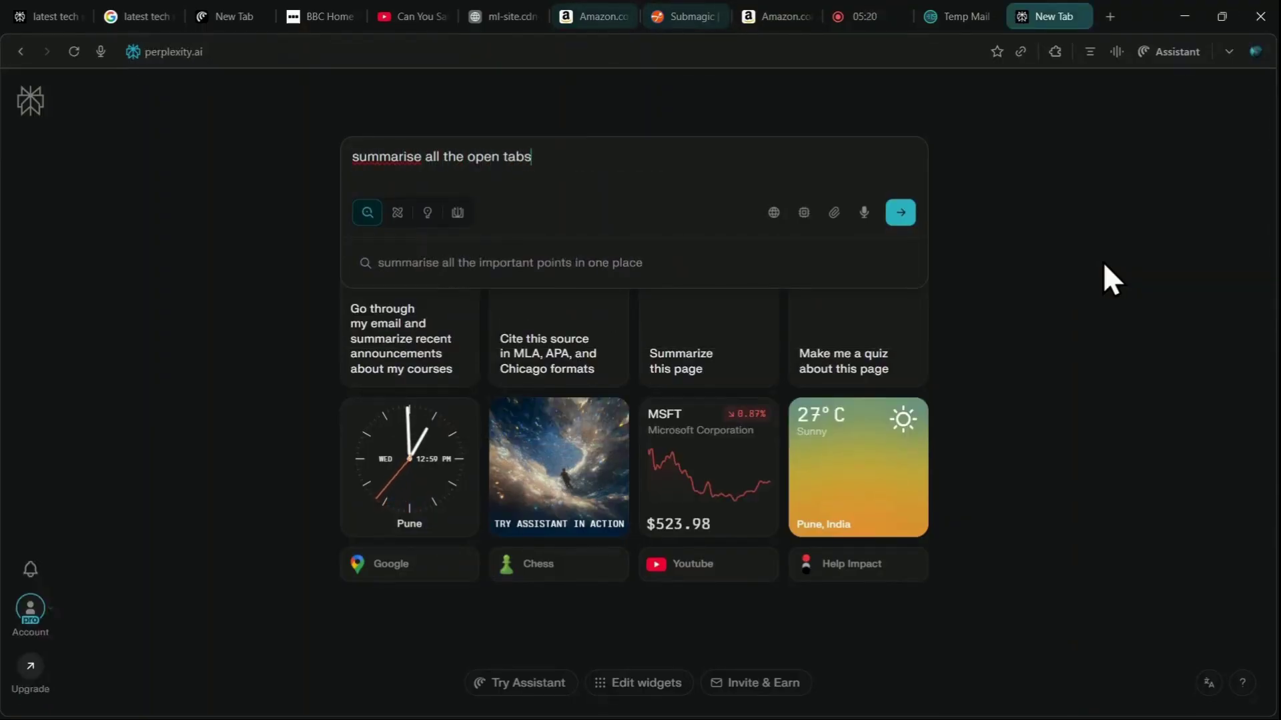
key("Return")
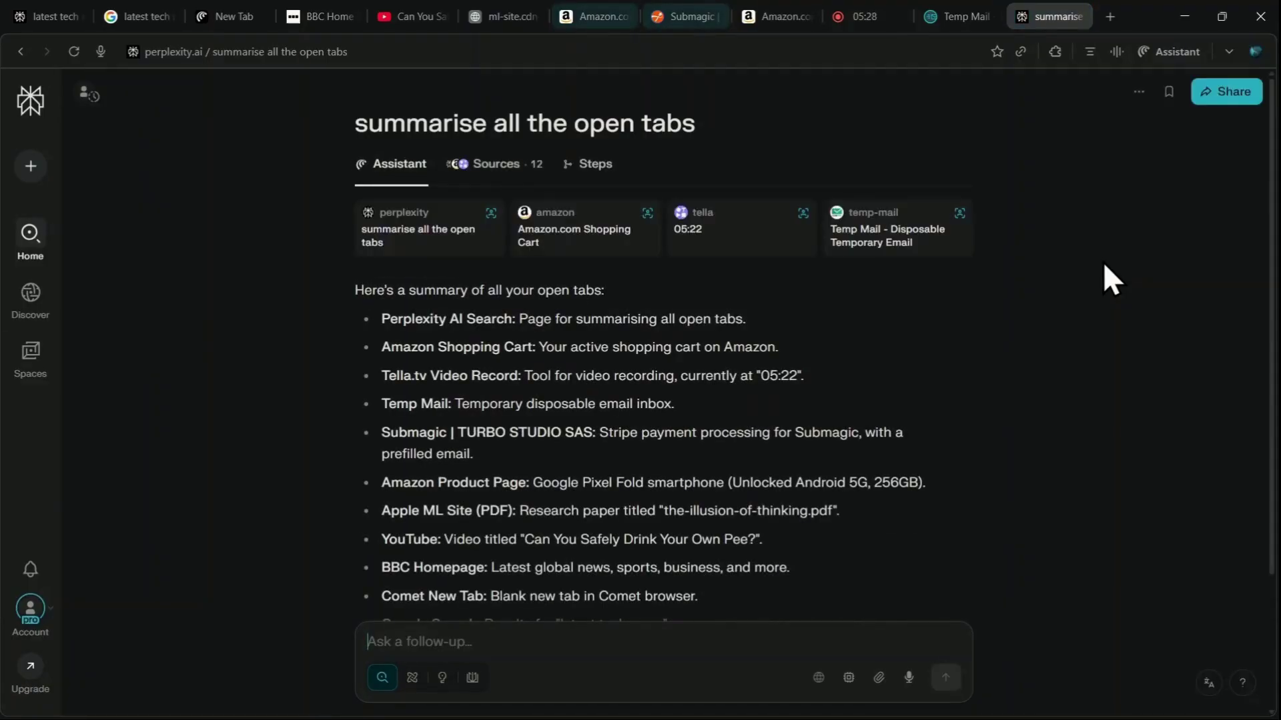
type("gr")
type("oup similar")
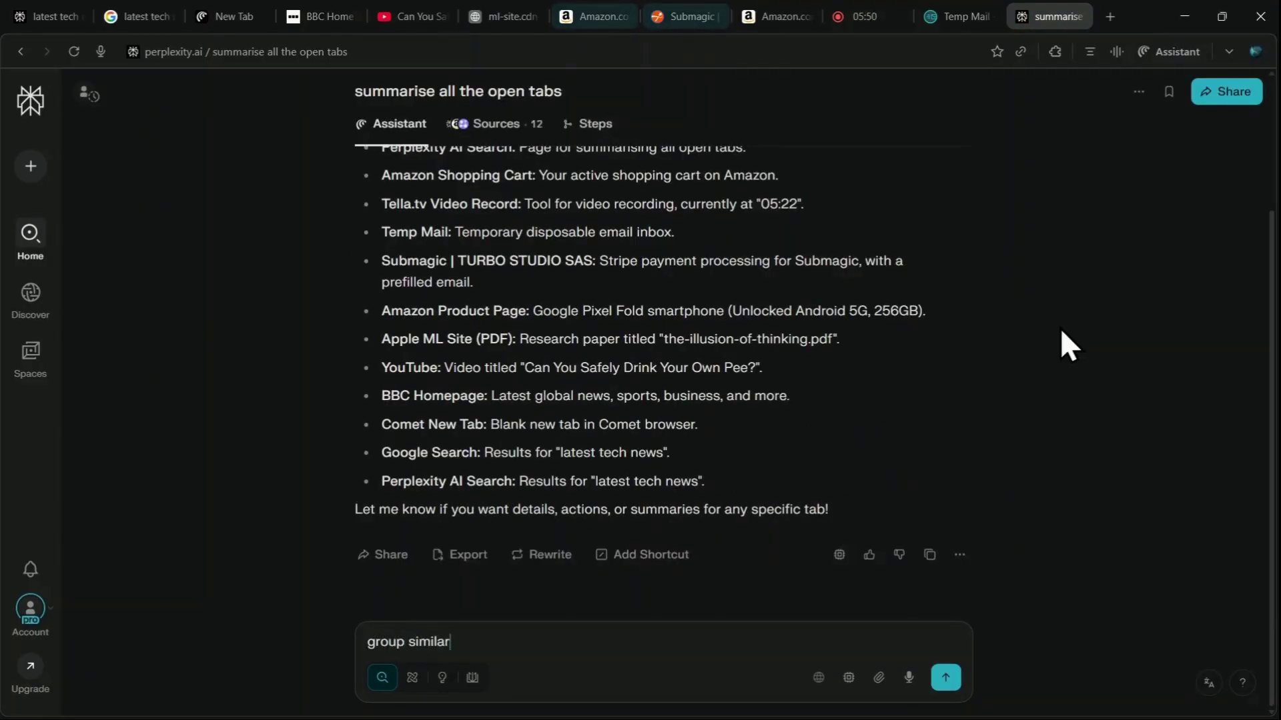
type("tabs")
key("Return")
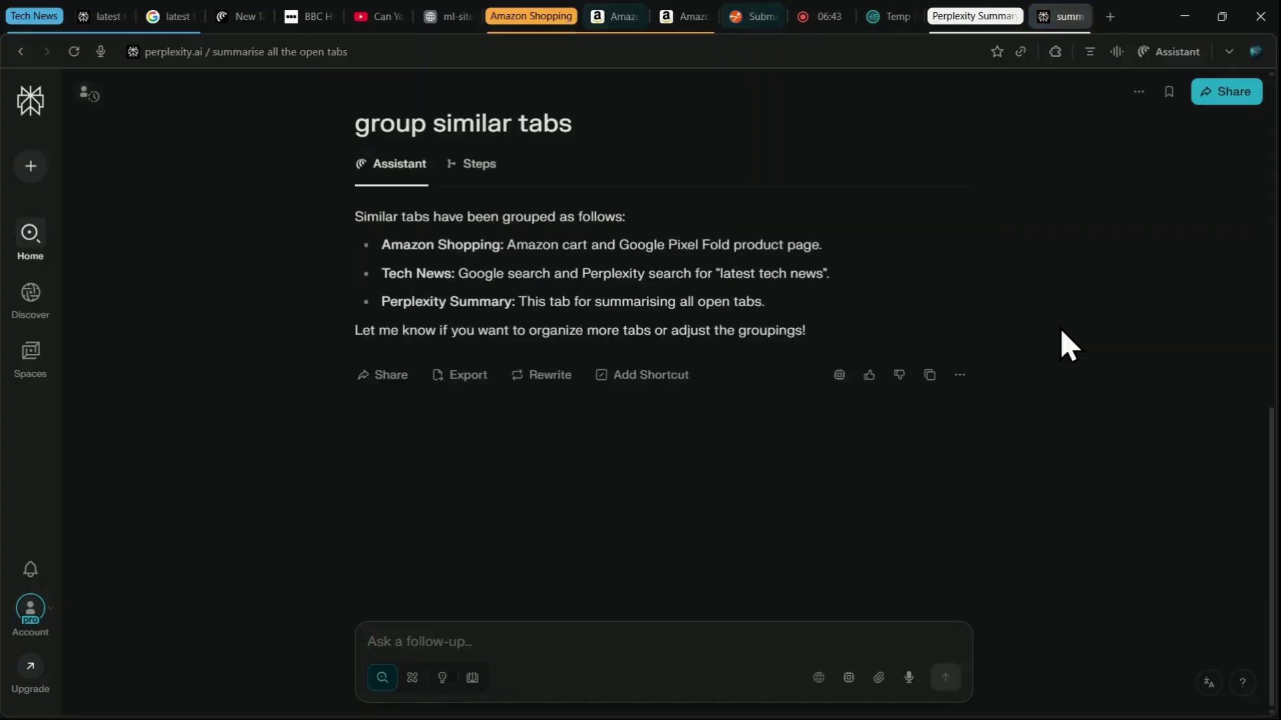
type("Close all tabs except this")
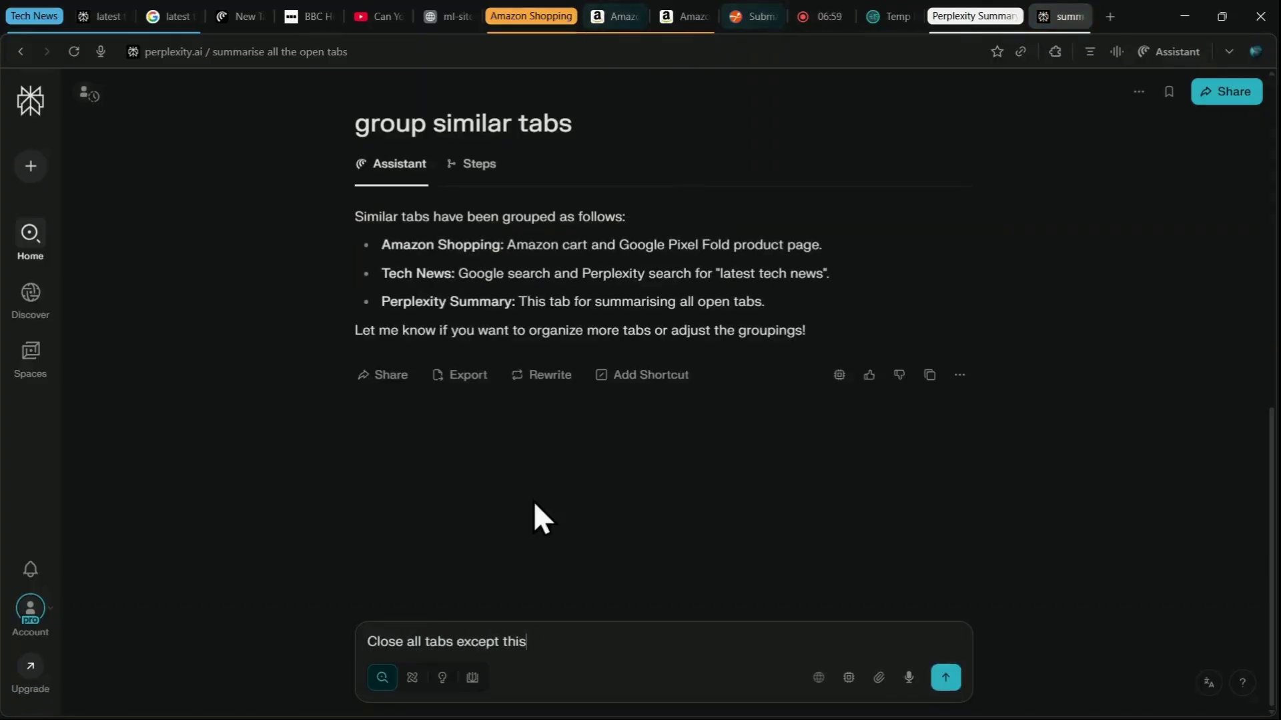
type(" and tella")
key("Return")
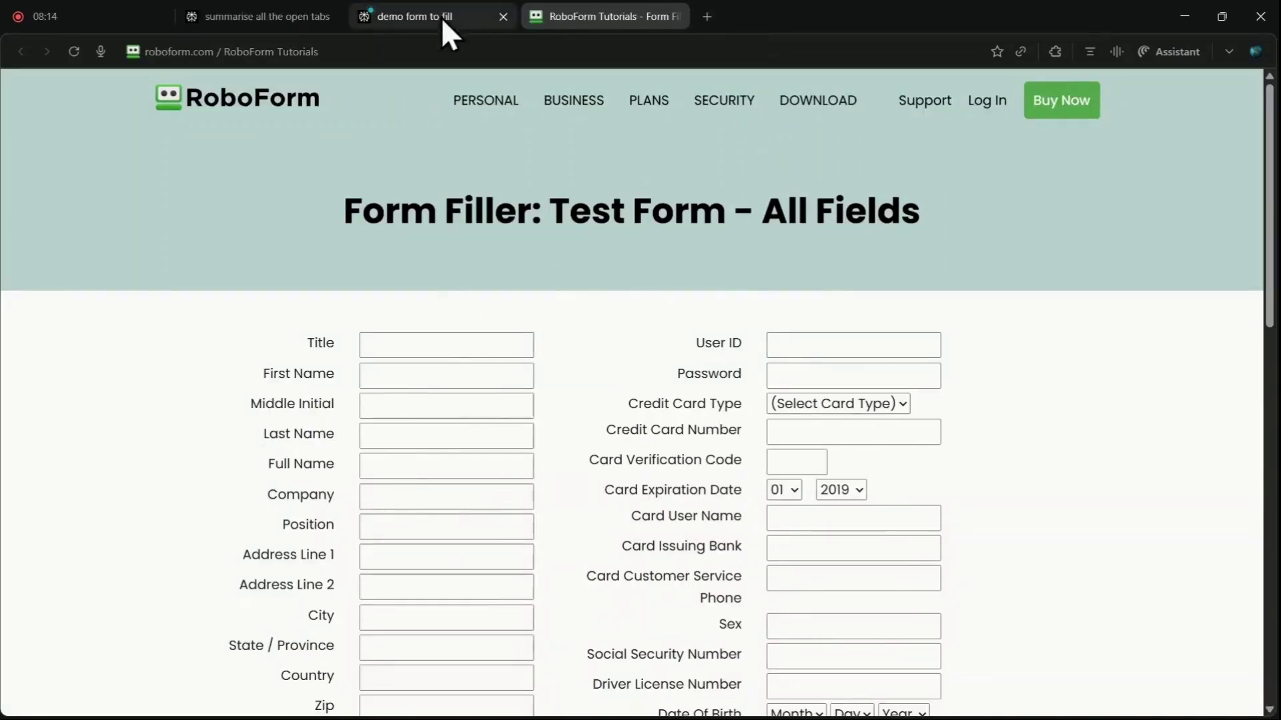
Close the demo form tab and ask the assistant to fill the RoboForm form from the resume PDF
left_click(504, 21)
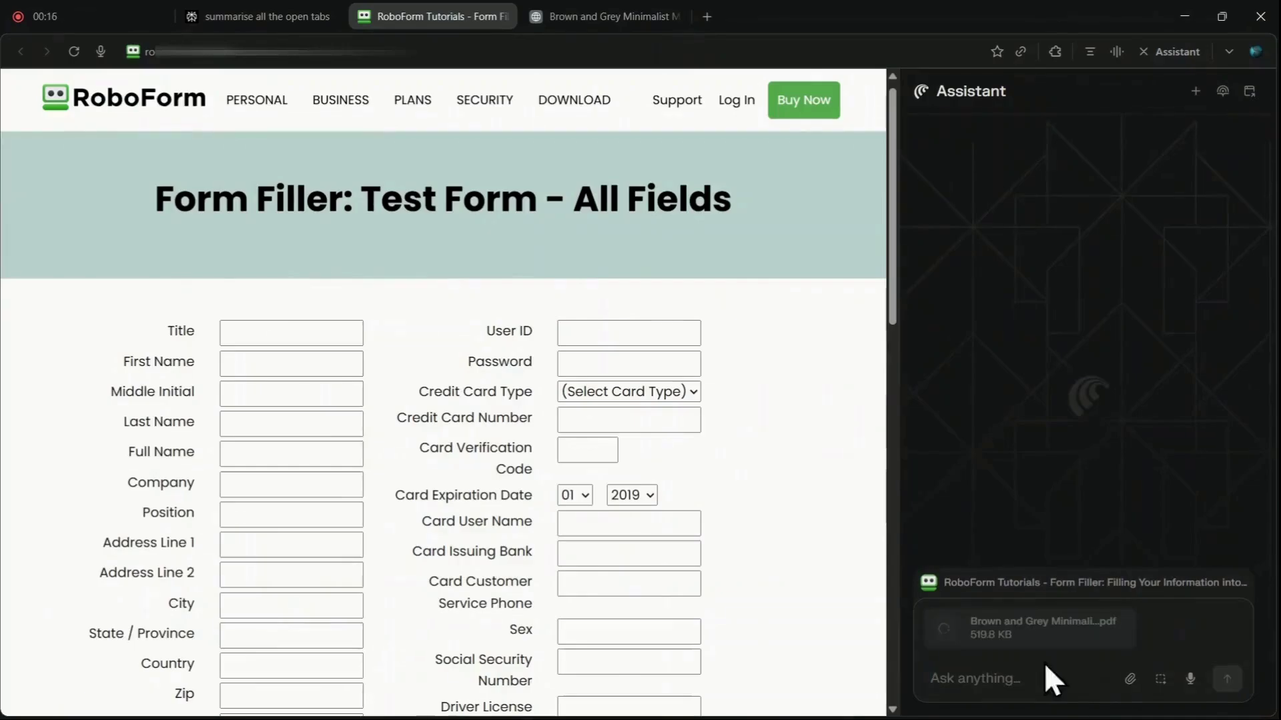
type("F")
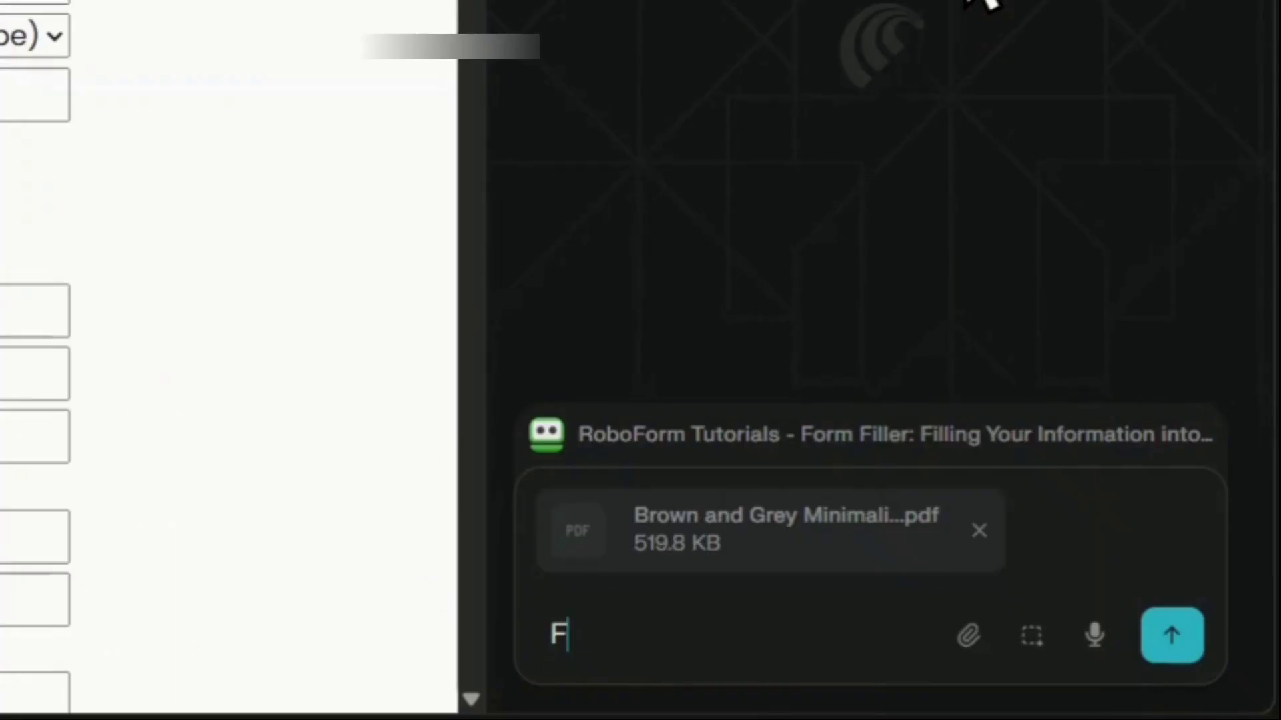
type("ill this form for me")
key("Return")
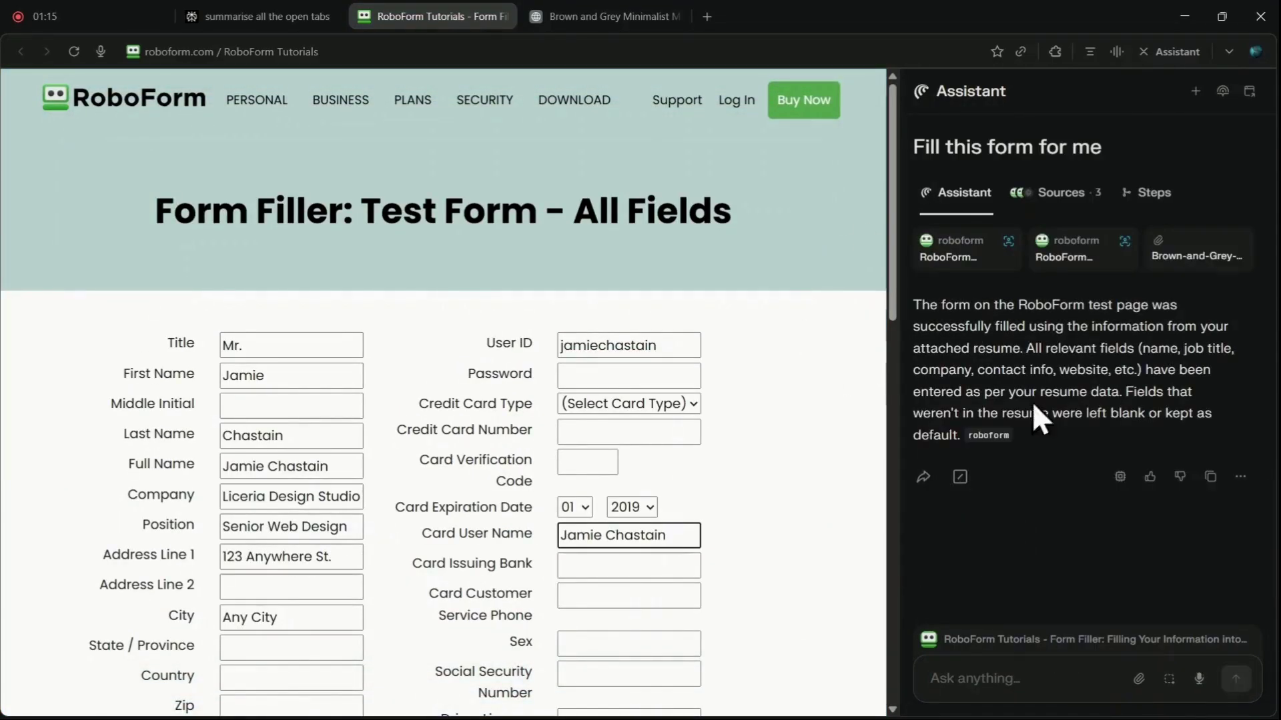
From a new tab, browse the full list of available connectors
left_click(1230, 52)
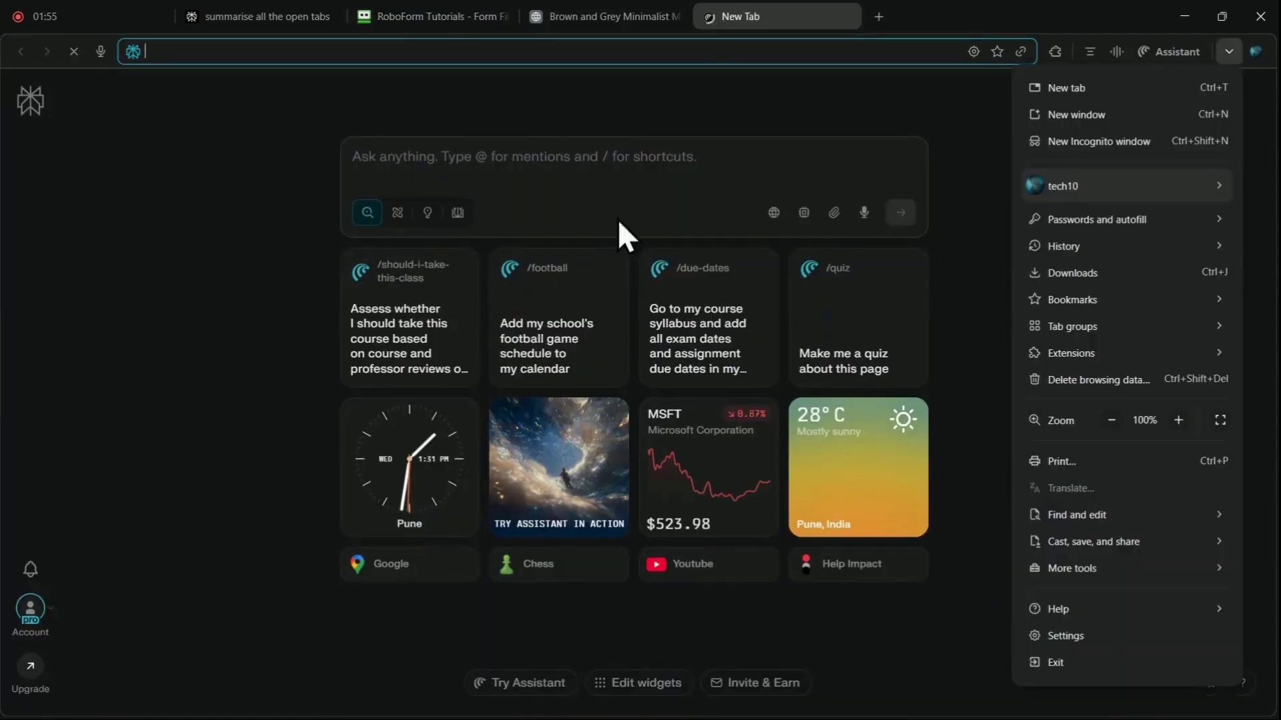
left_click(762, 223)
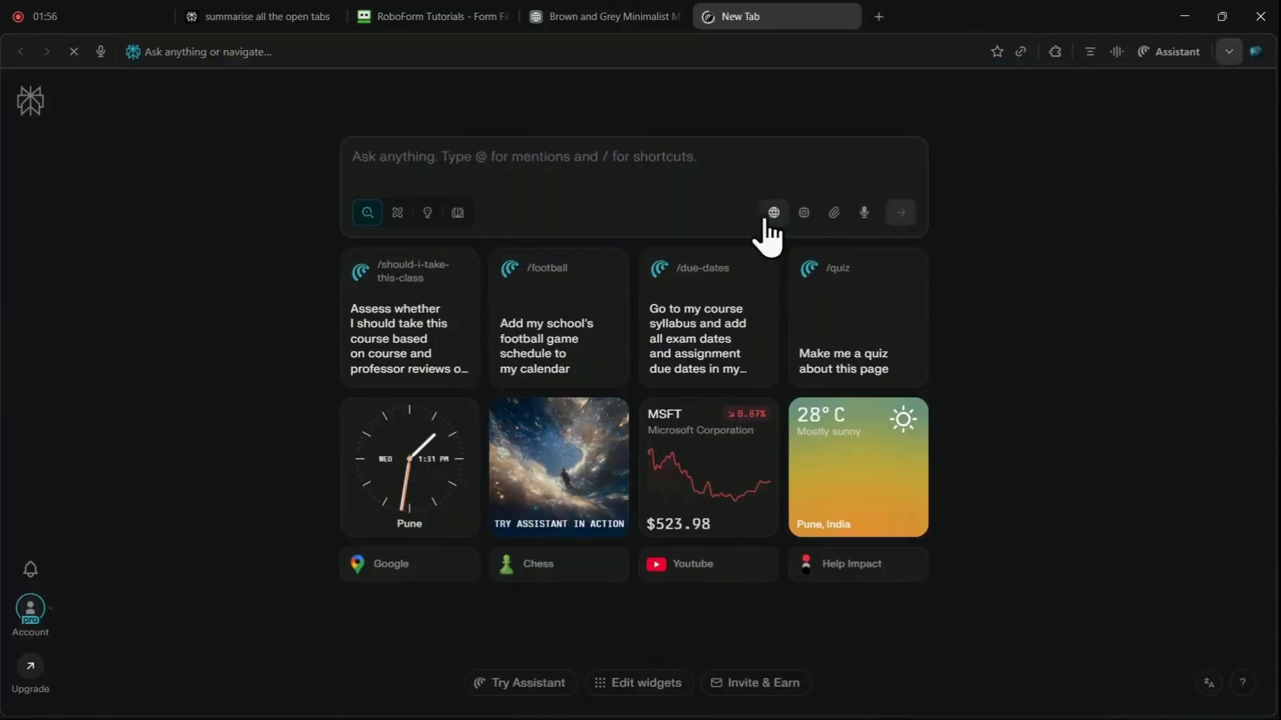
left_click(774, 212)
left_click(658, 494)
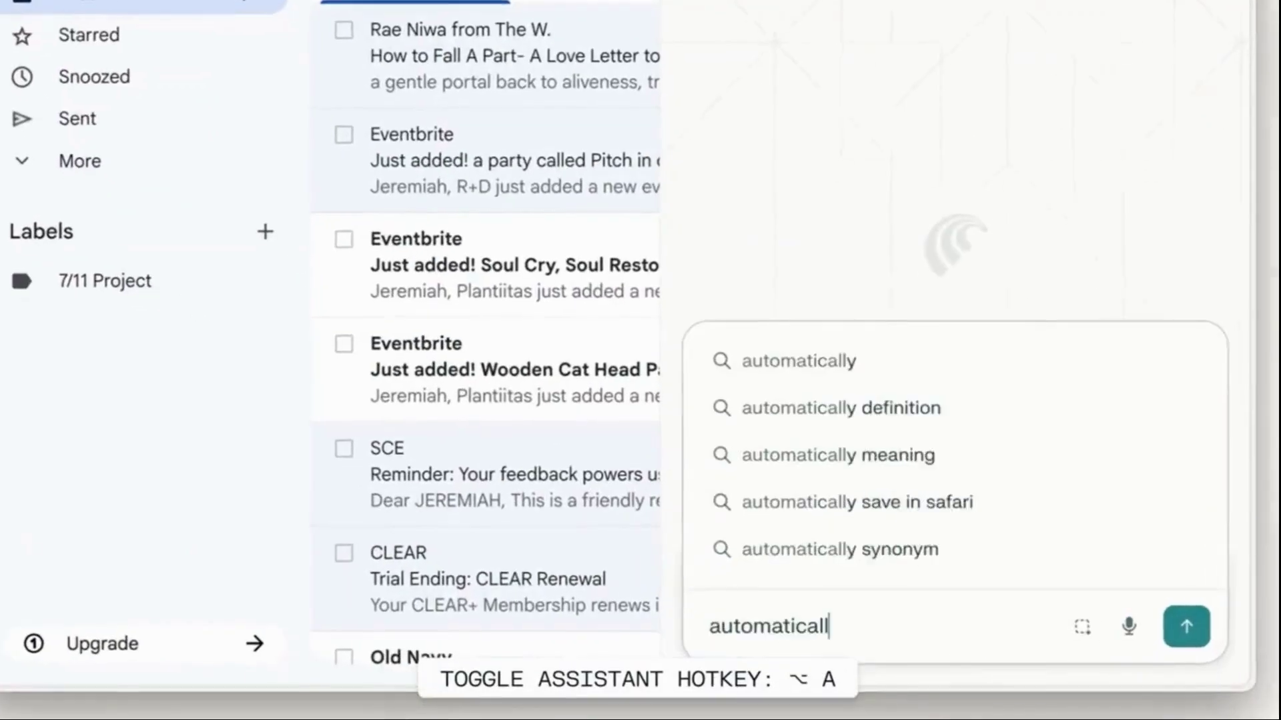
Ask the assistant in Gmail to unsubscribe from every email offering an unsubscribe option
type("y unsubscribe me from every email with a")
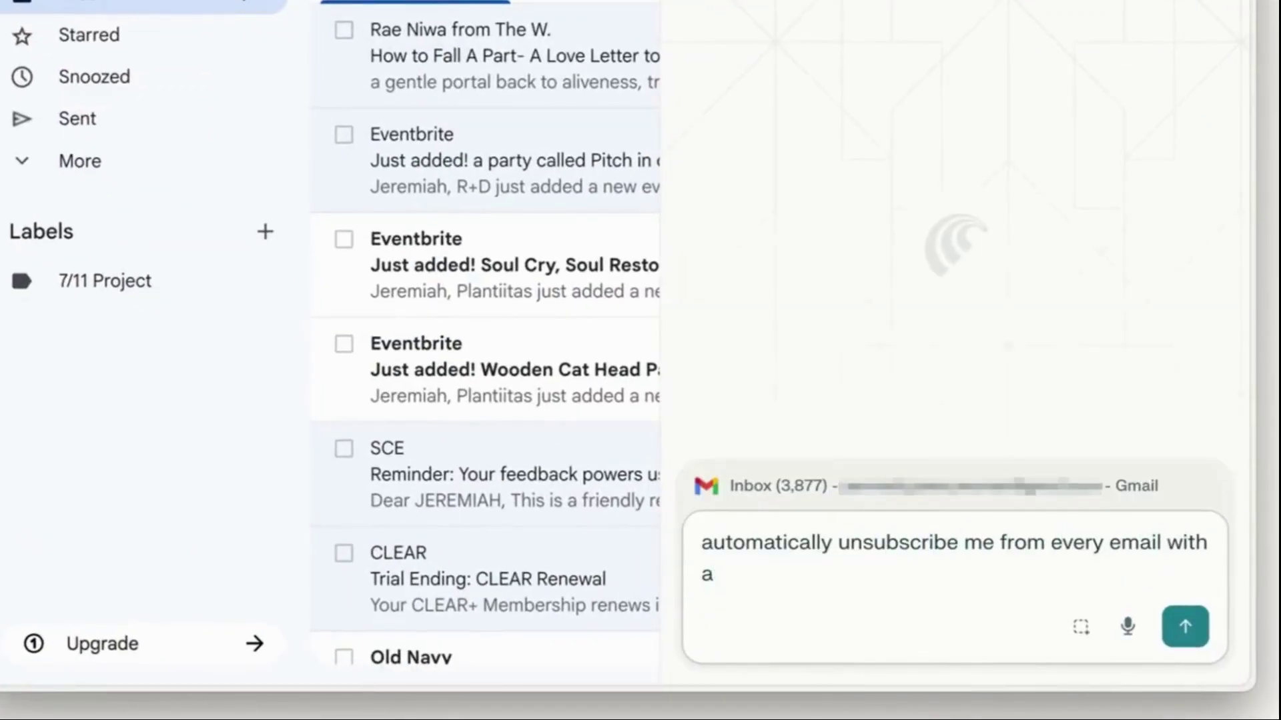
type("n unsubscribe opti")
type("on")
key("Return")
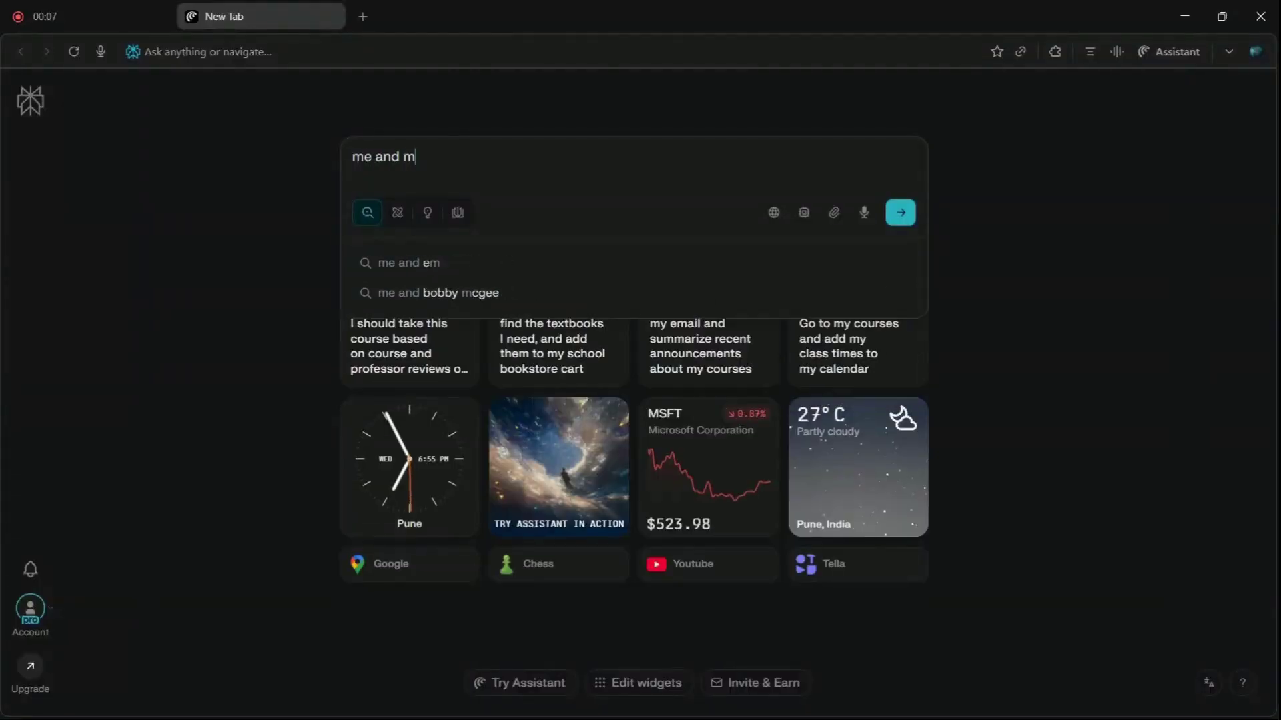
type("y friends are vising berlin next week suggest some")
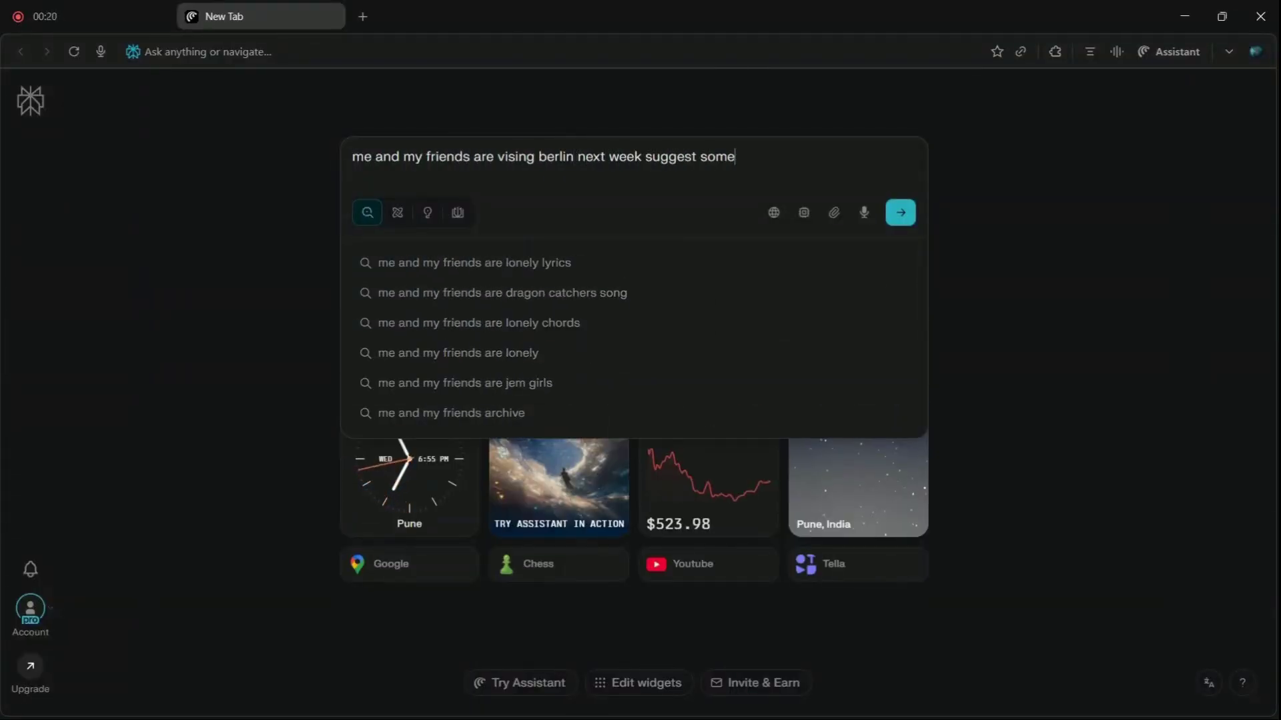
type(" good restaurant options")
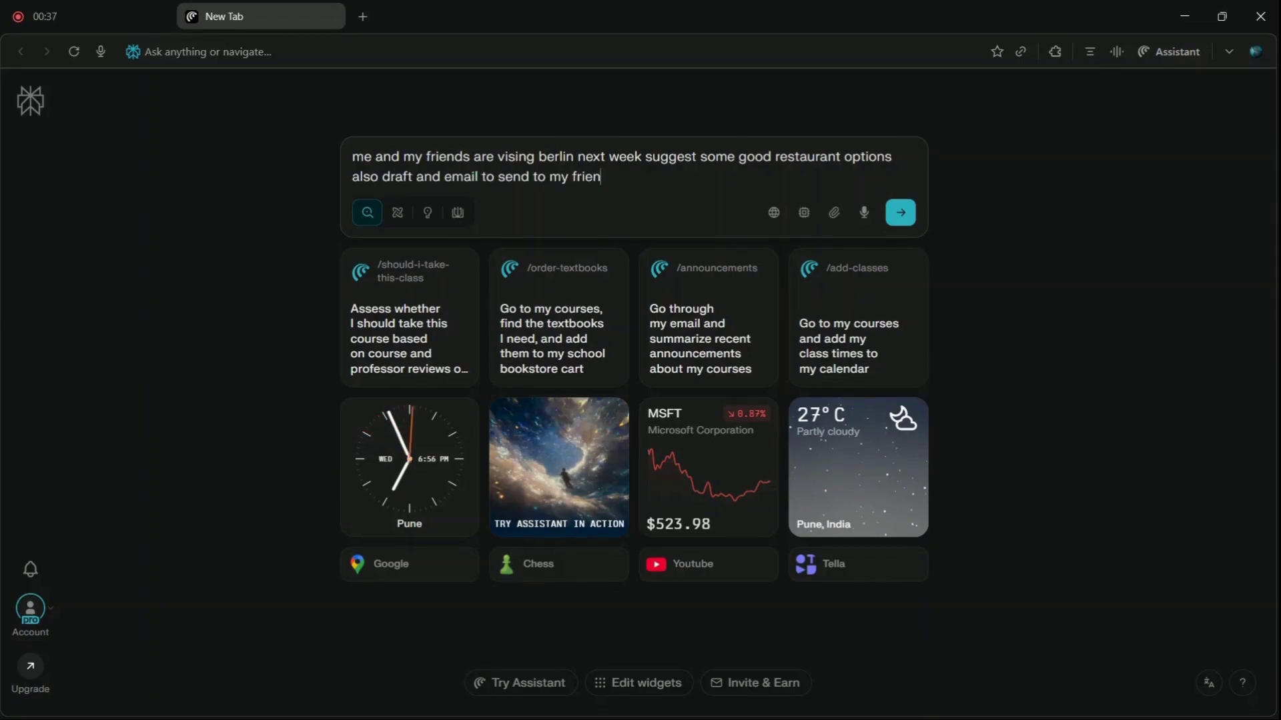
Submit the Berlin restaurants and email-draft request, then ask for Perplexity's latest received email
key("Return")
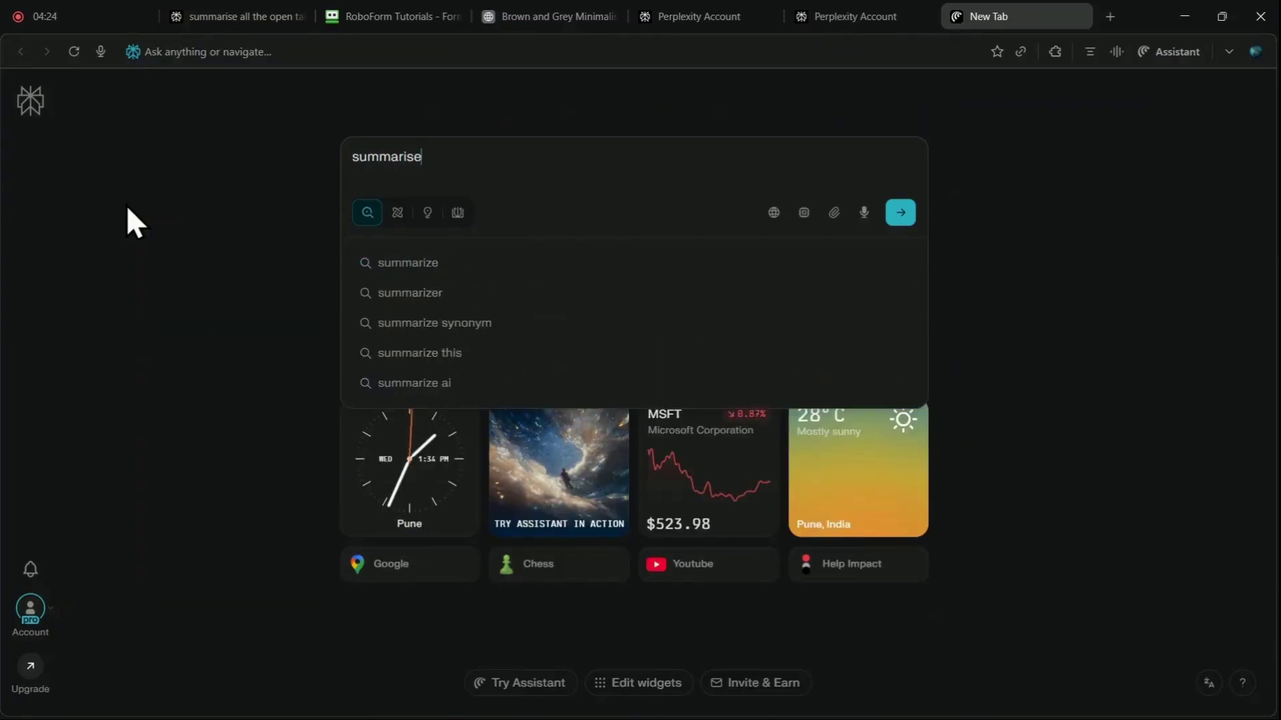
type("all eve")
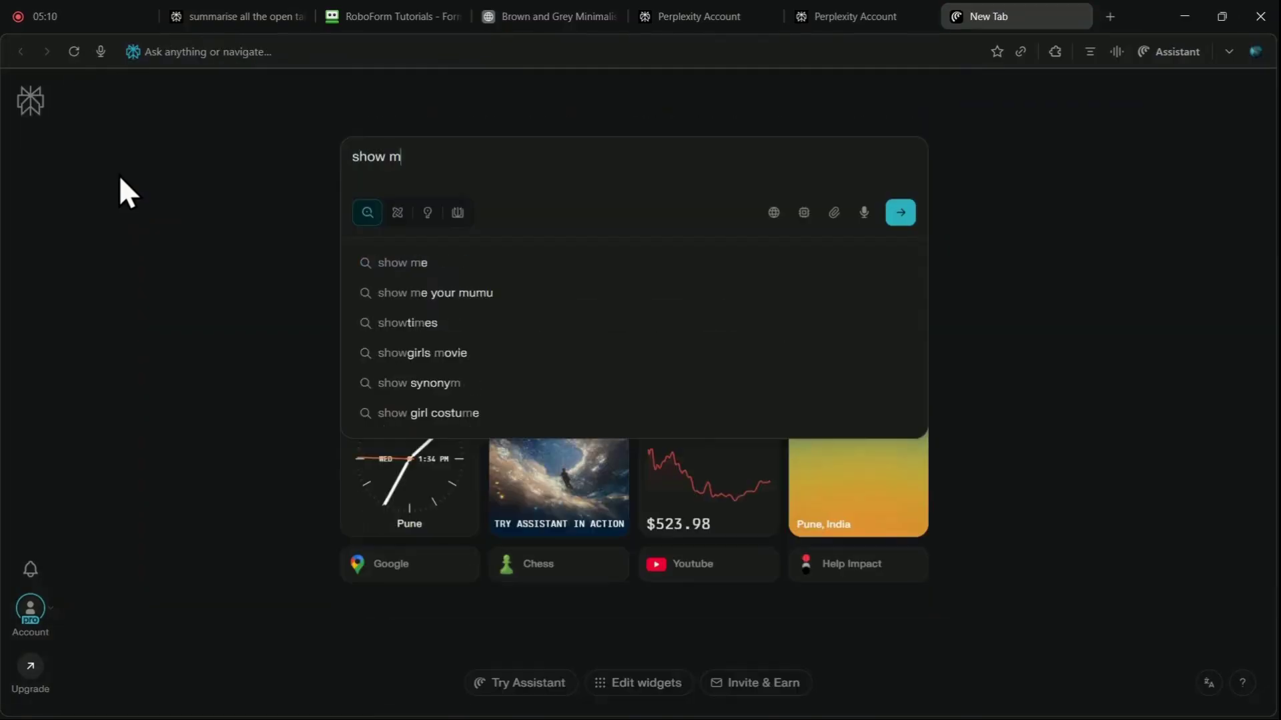
type("e the latest email received")
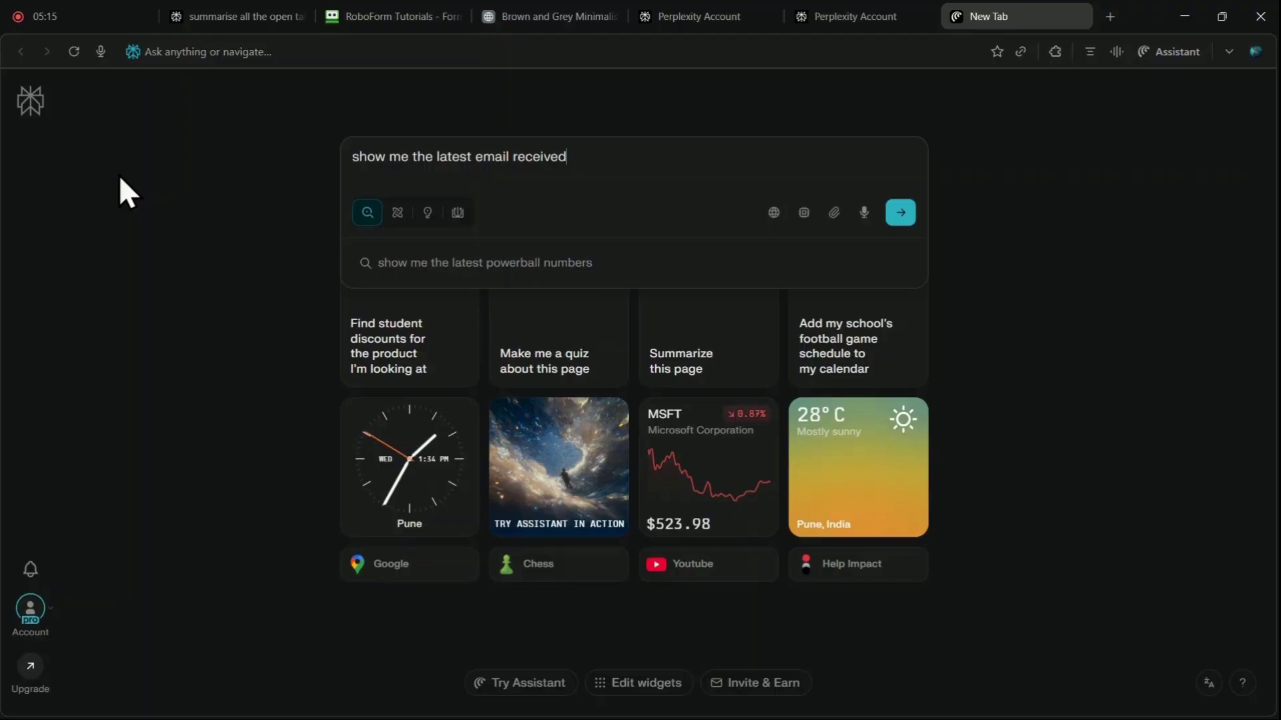
type(" by perplexity")
key("Return")
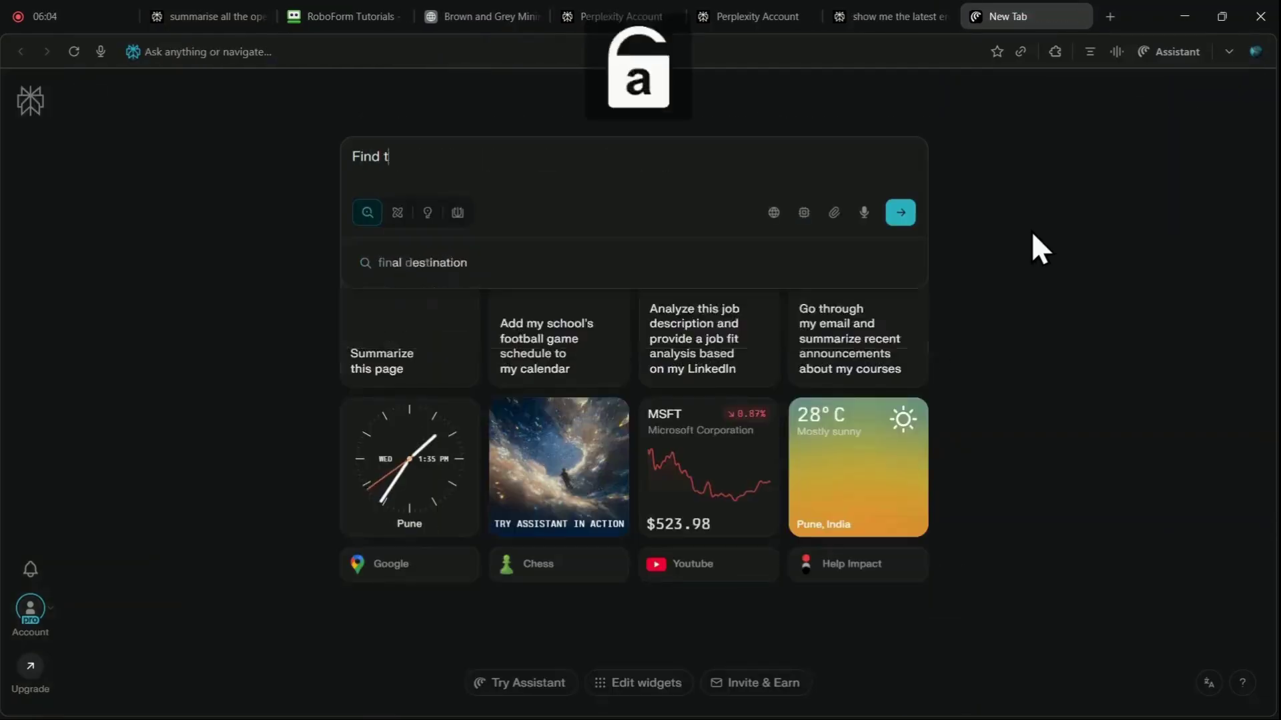
type("he three cheapest round trip fligh")
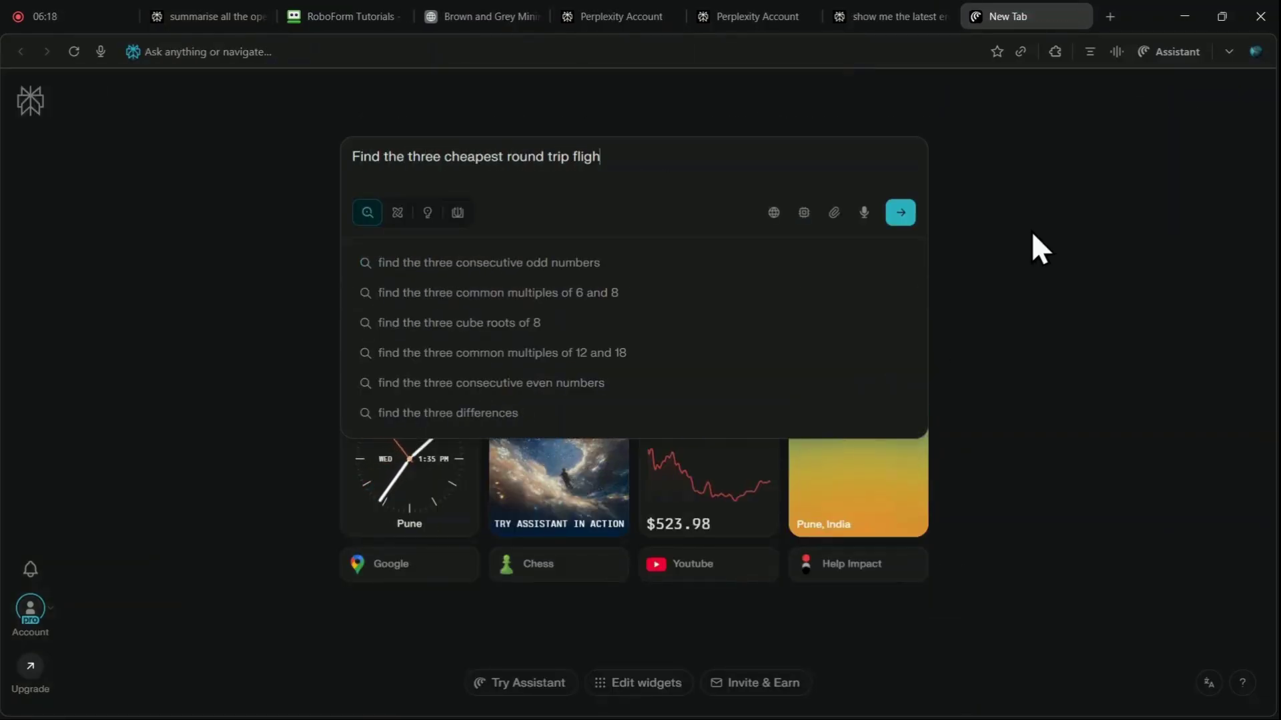
Request the three cheapest New York–Tokyo round trips next month plus a 5-star hotel near Mount Fuji
type("tokyo next")
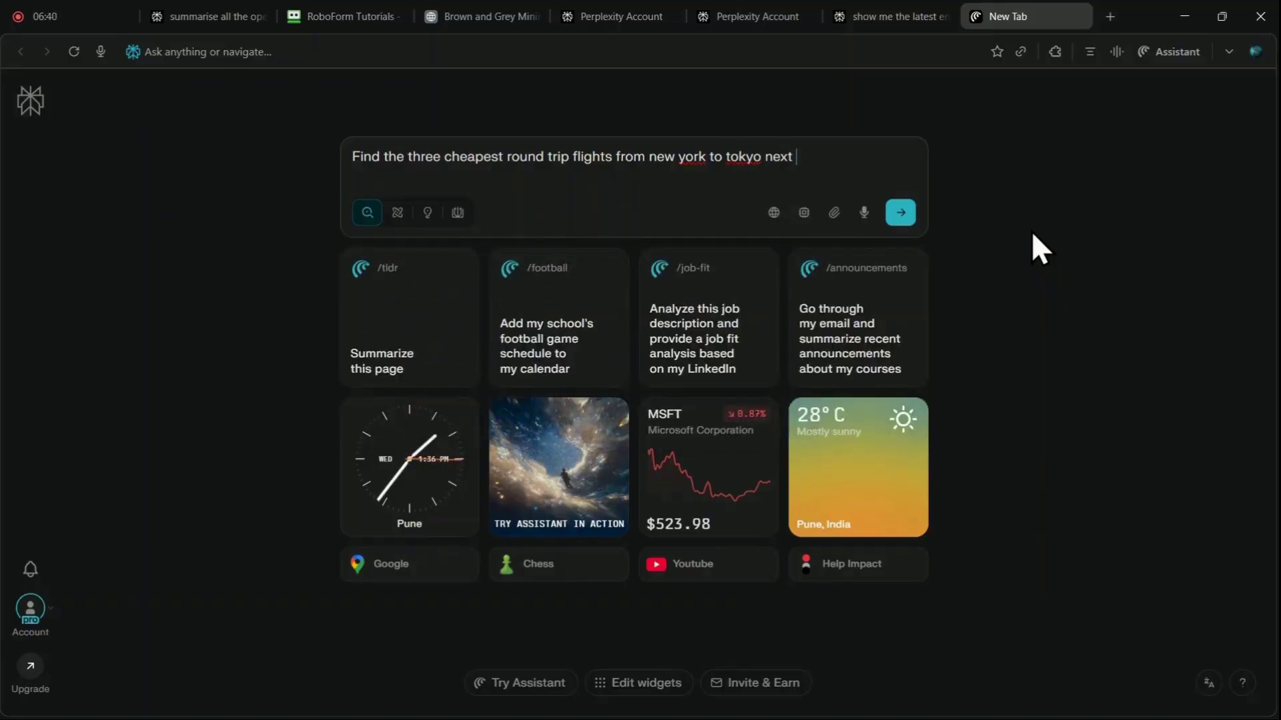
type("month and then find me a 5 star hotel to stay near mount fuji")
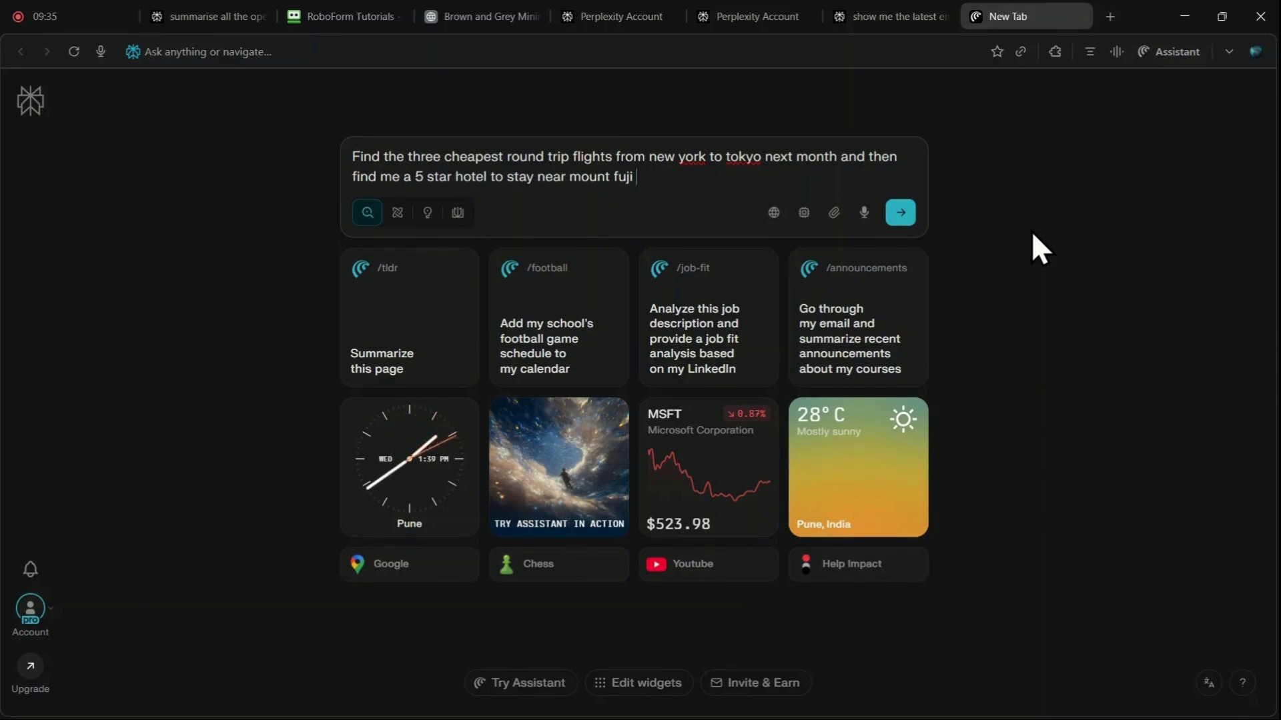
key("Return")
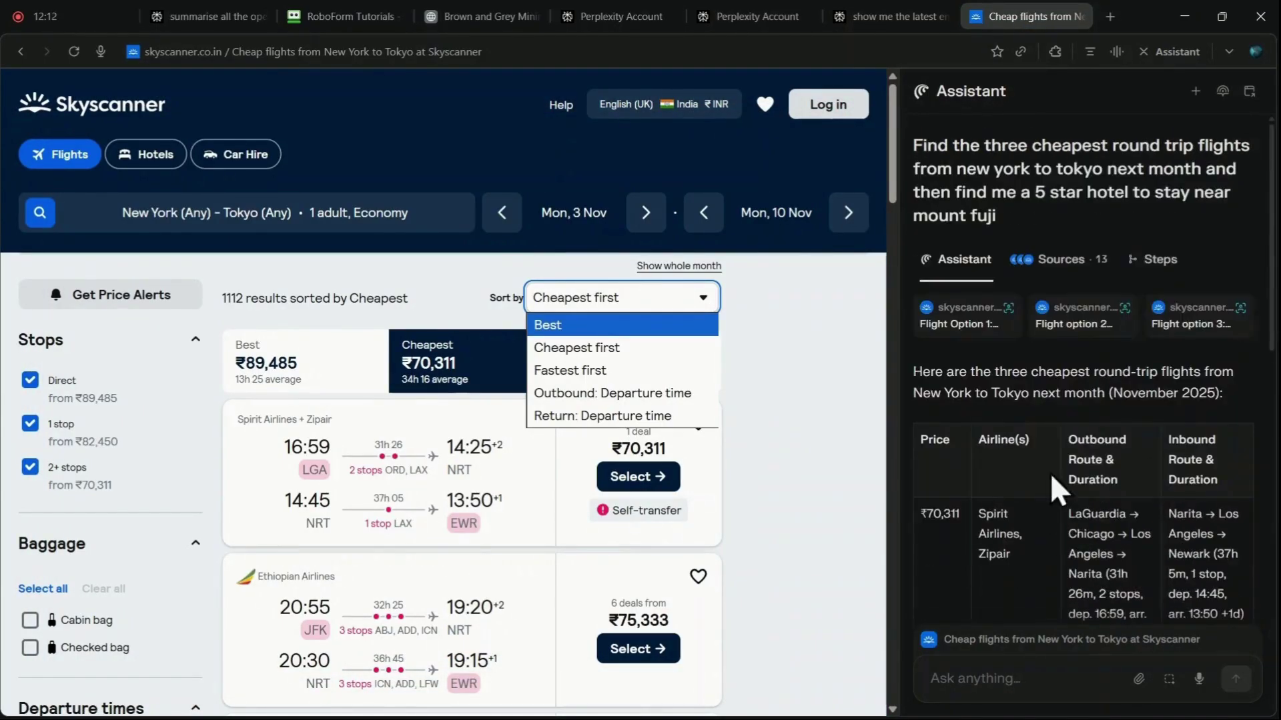
Ask the assistant beside the IRS page to find and open the W-9 form
scroll(1068, 487, "down", 15)
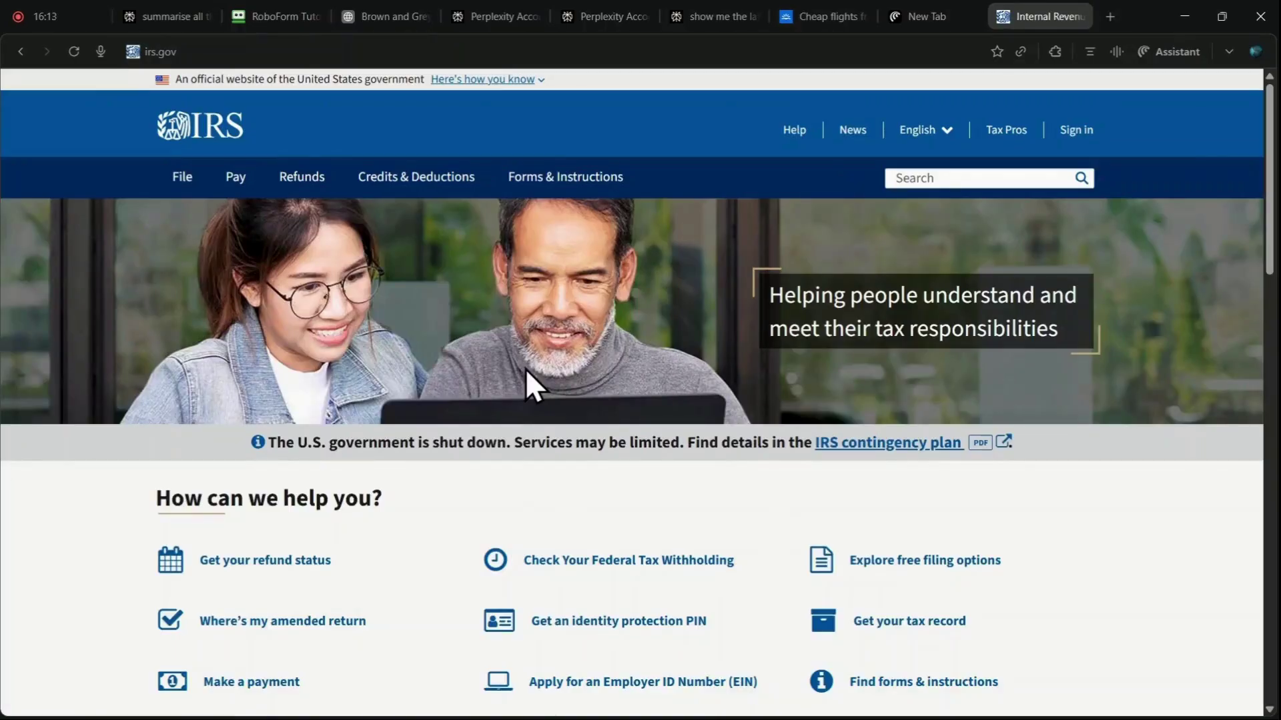
left_click(1160, 55)
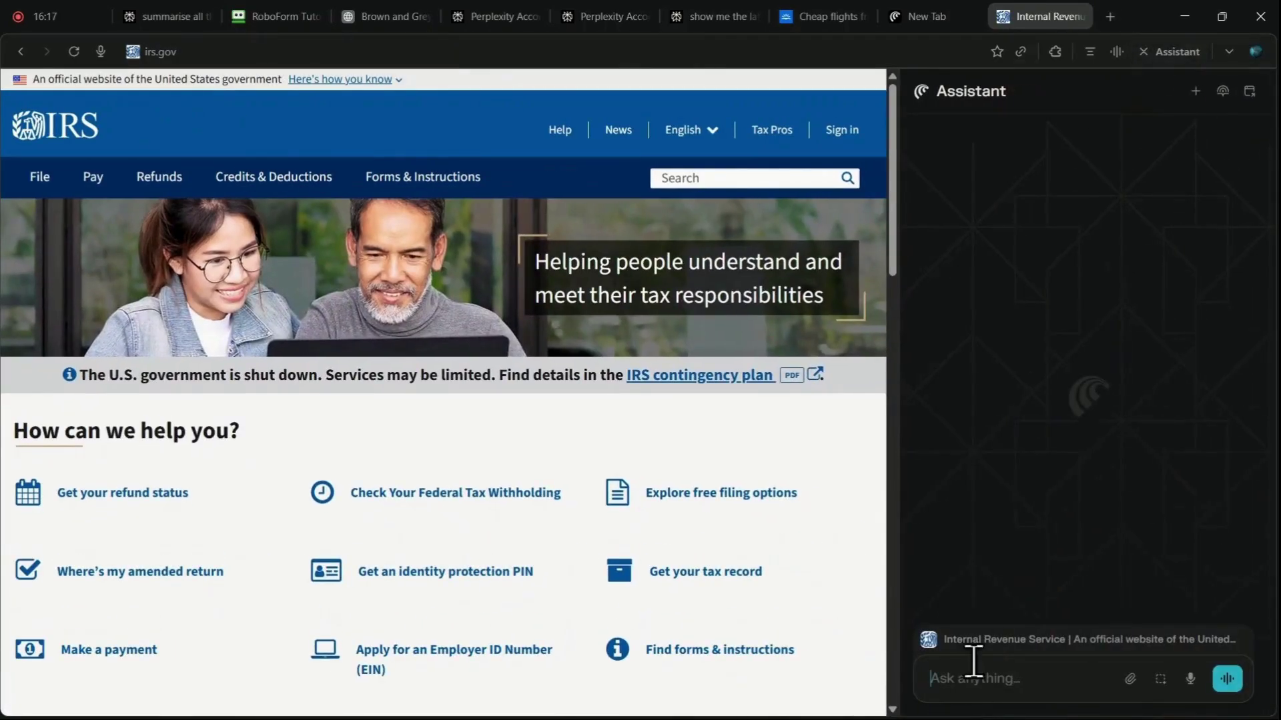
type("Find and open w9 form here")
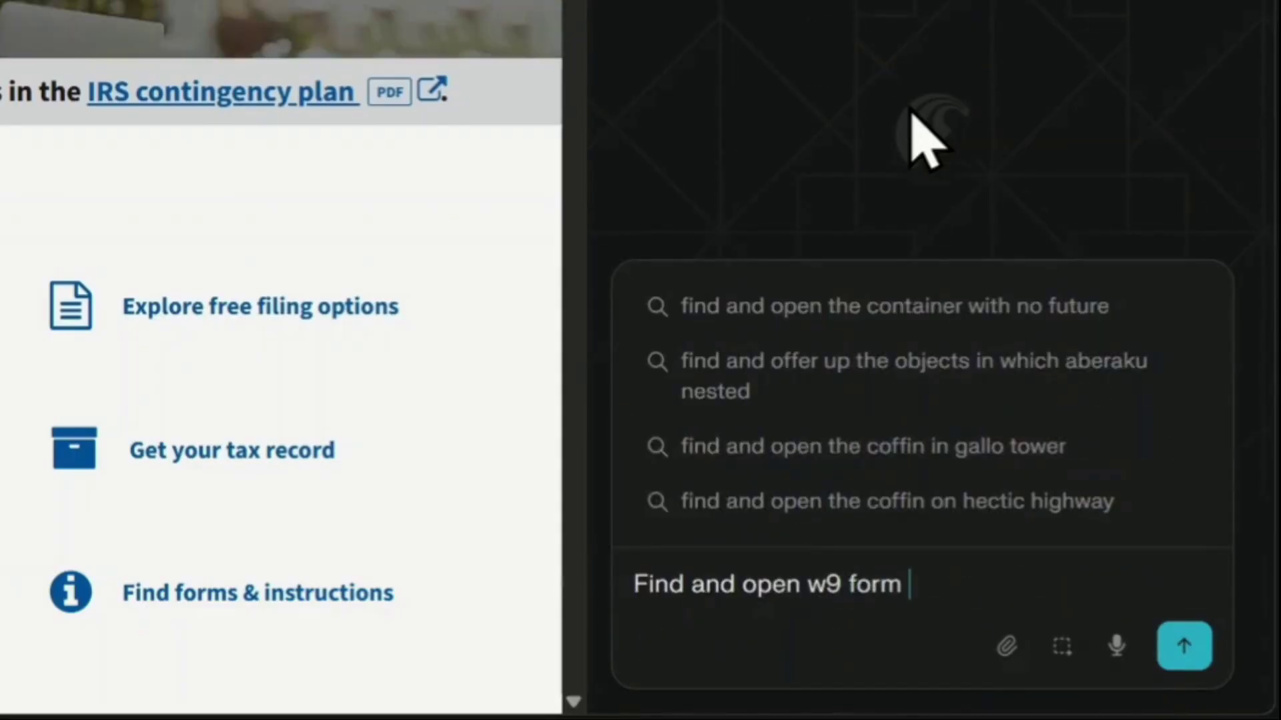
key("Return")
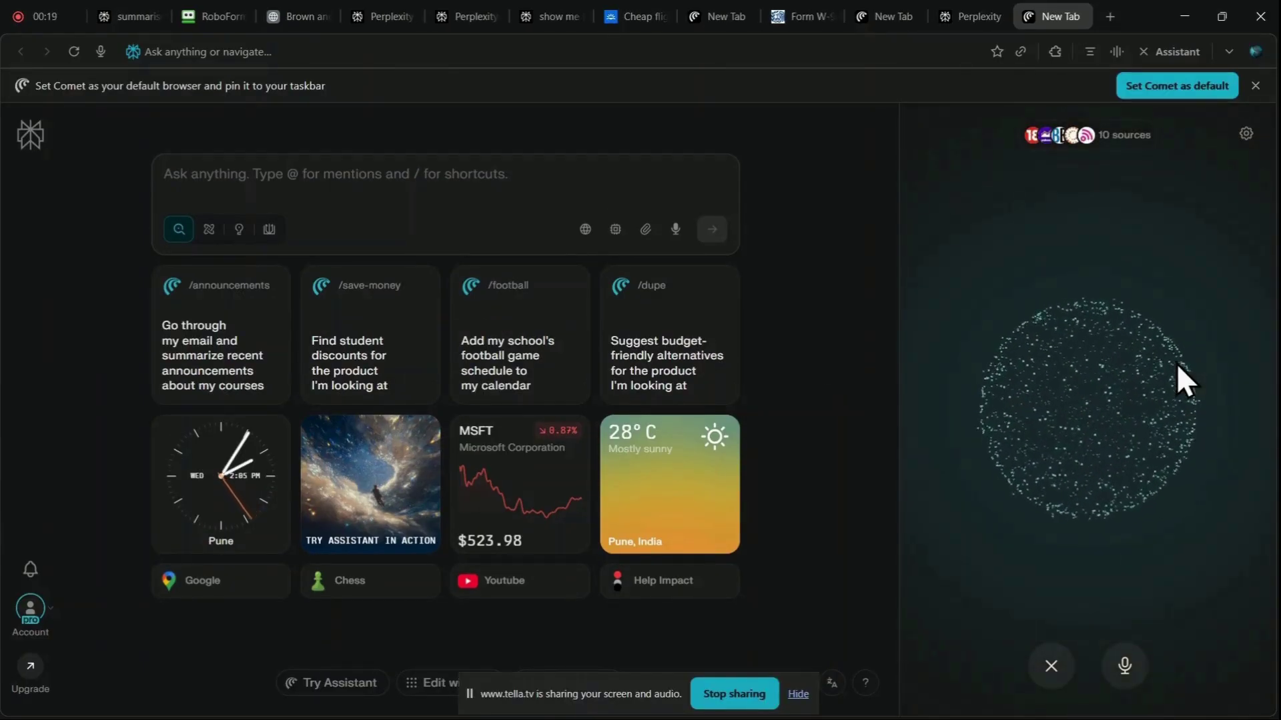
Turn down the playback volume and start a voice browsing session
key("XF86AudioLowerVolume")
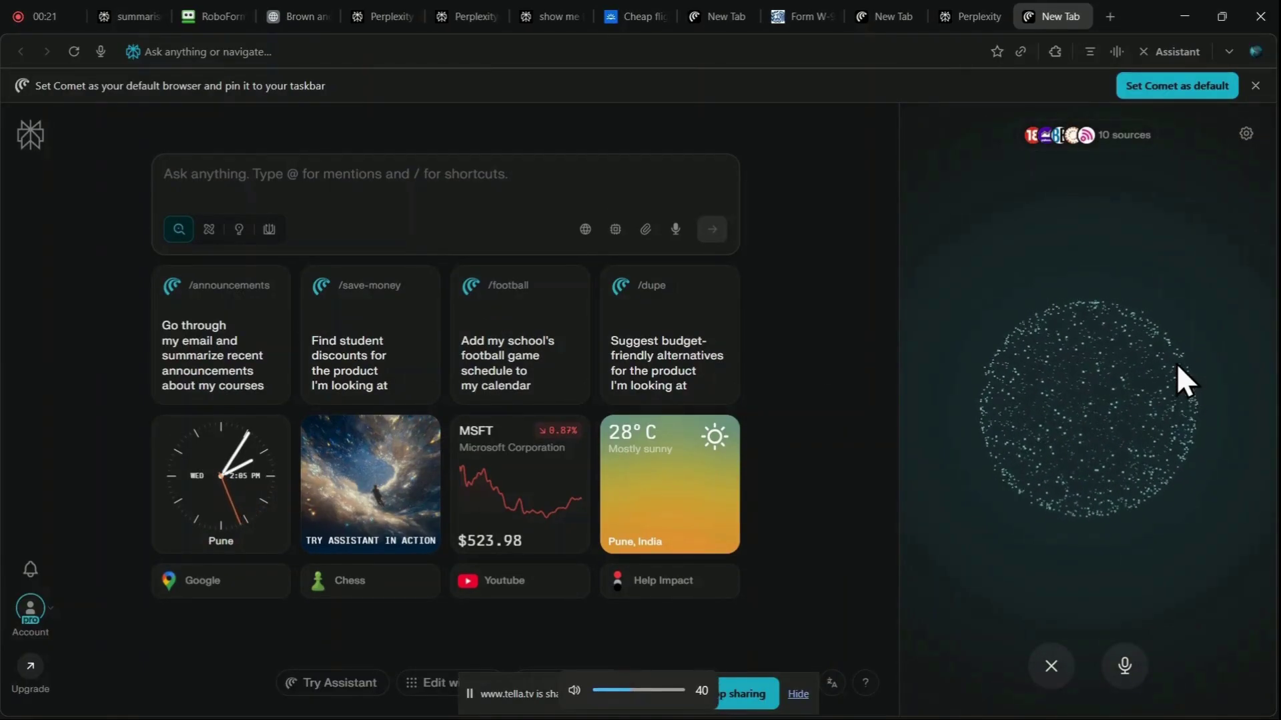
key("XF86AudioLowerVolume")
key("XF86AudioLowerVolume")
key("XF86AudioLowerVolume")
key("XF86AudioLowerVolume")
key("XF86AudioLowerVolume")
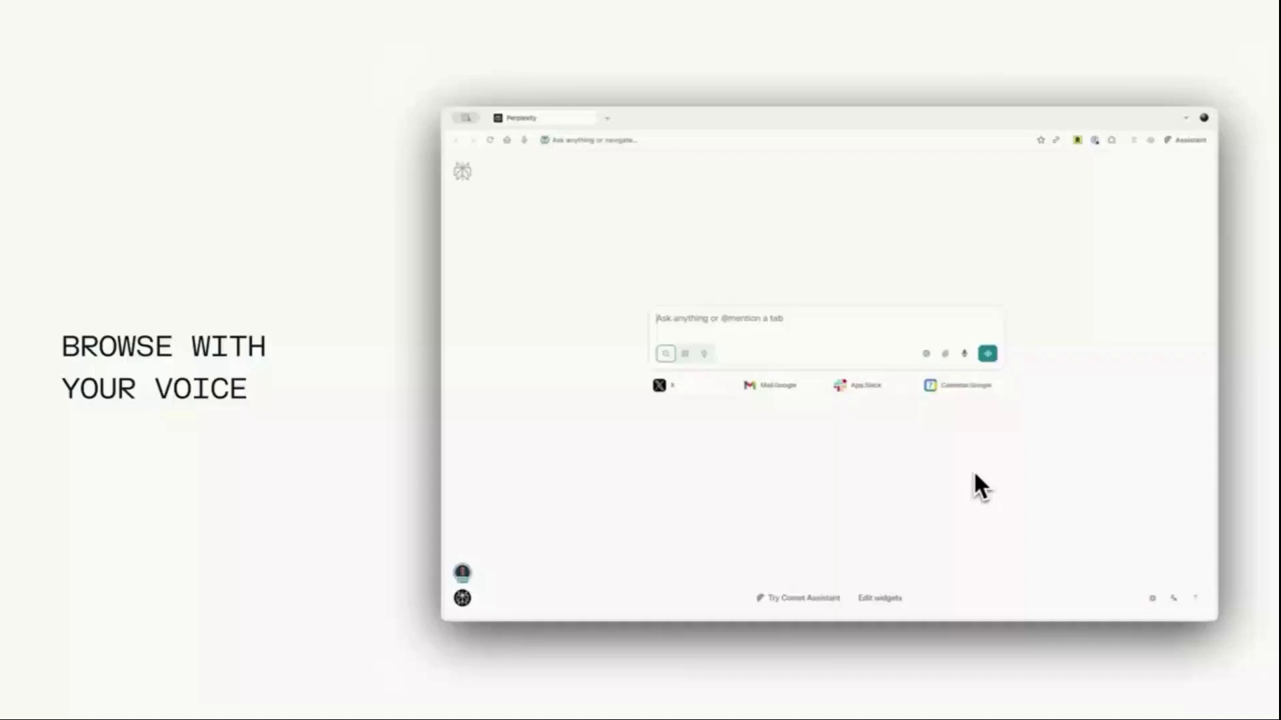
left_click(987, 353)
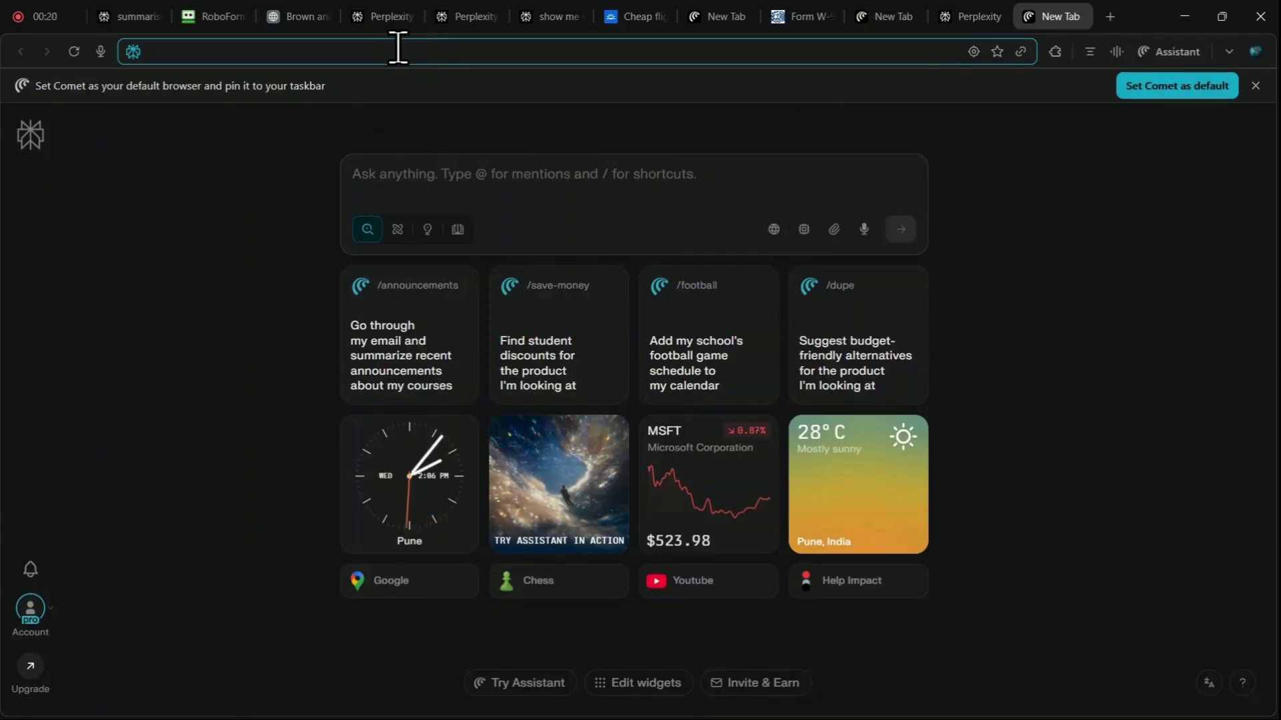
Search for 'latest news' and scroll through the resulting page
type("latest nr")
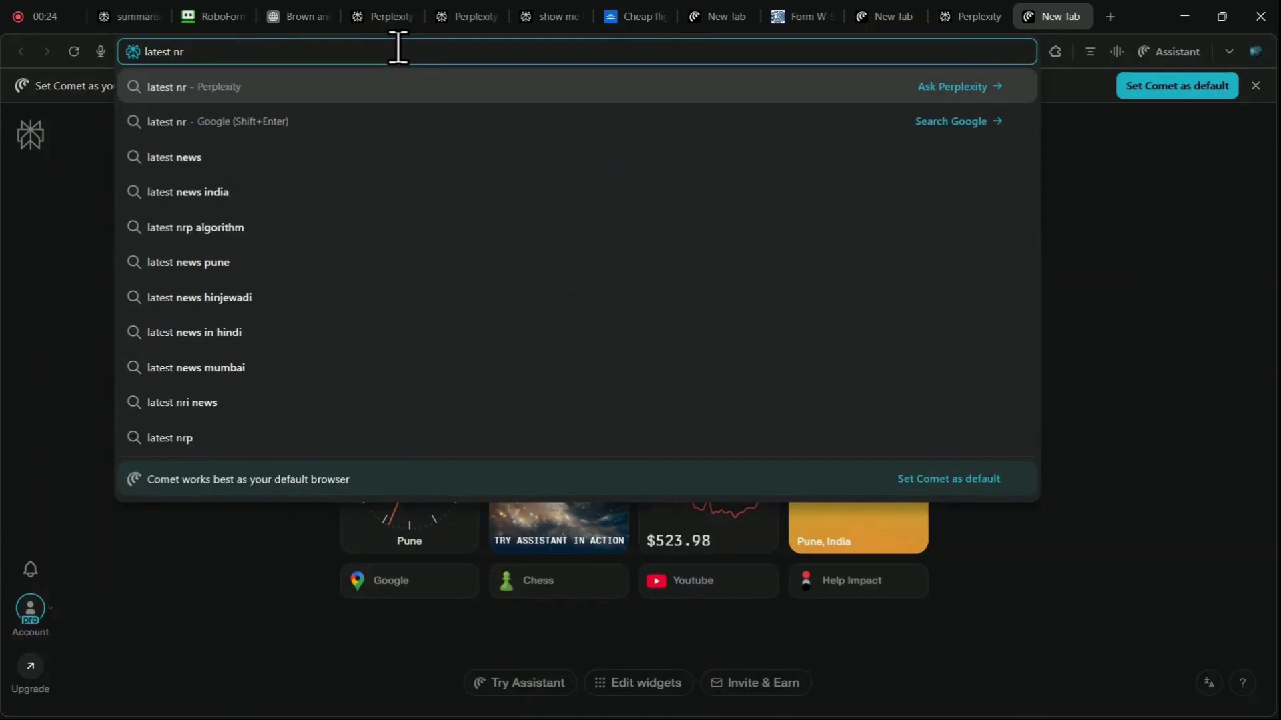
key("BackSpace")
type("ews")
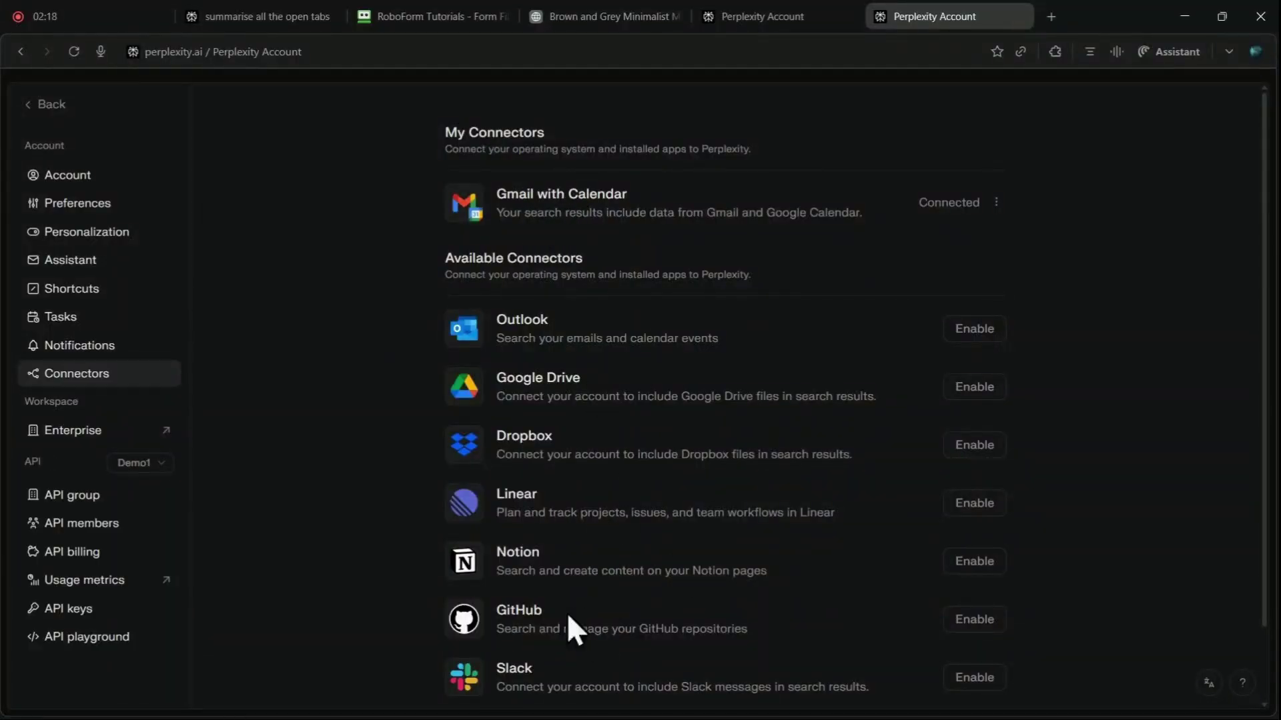
scroll(752, 293, "down", 2)
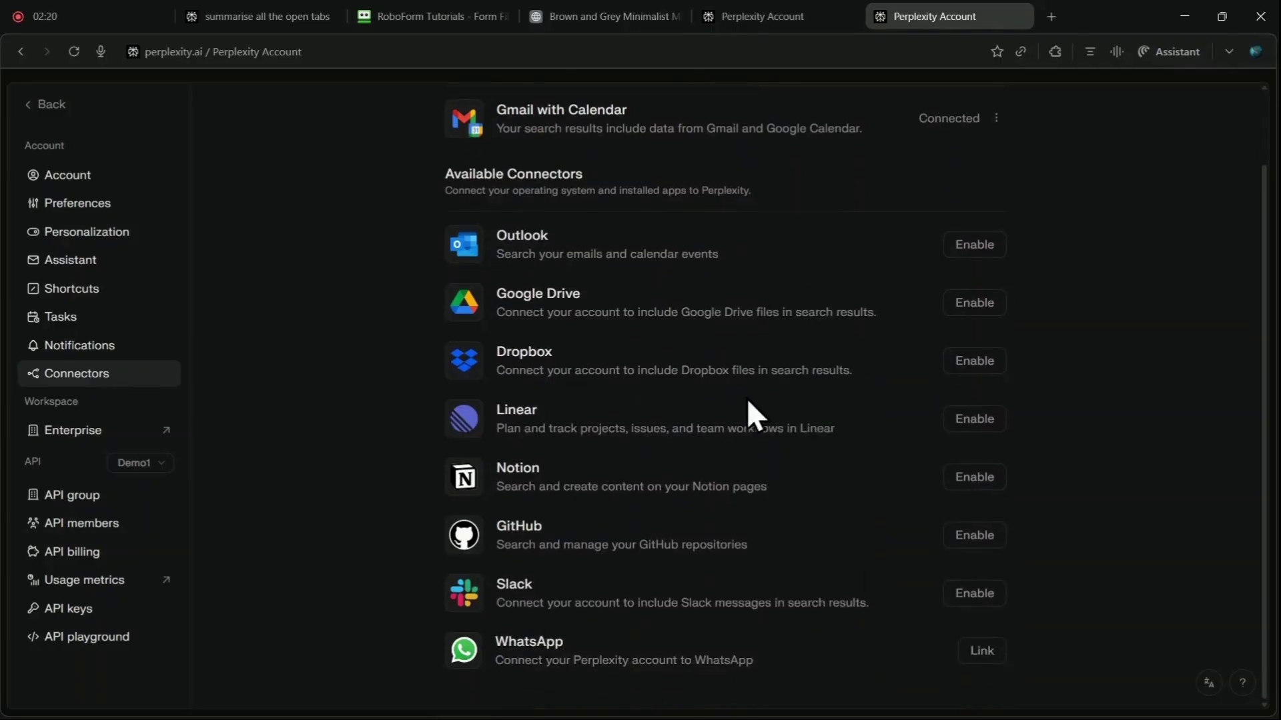
scroll(747, 401, "up", 2)
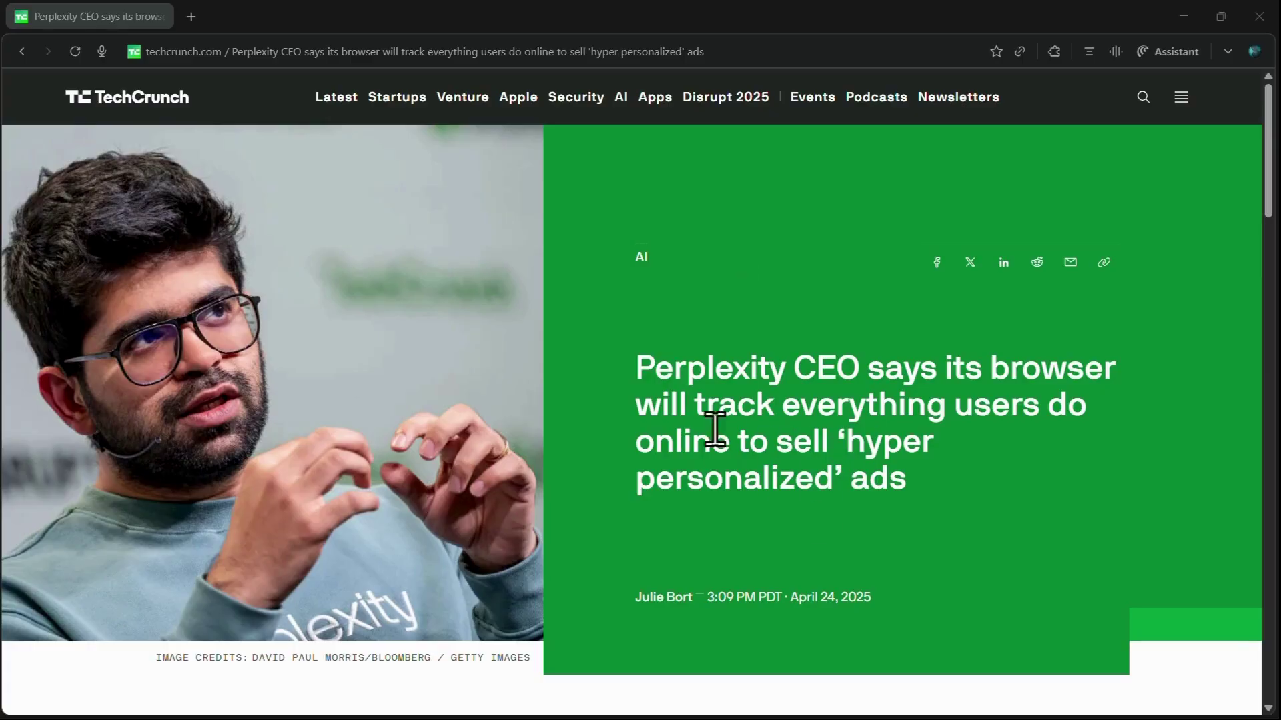
Highlight the TechCrunch headline about Comet tracking users for personalised ads, then read through the article
left_click_drag(634, 369, 945, 473)
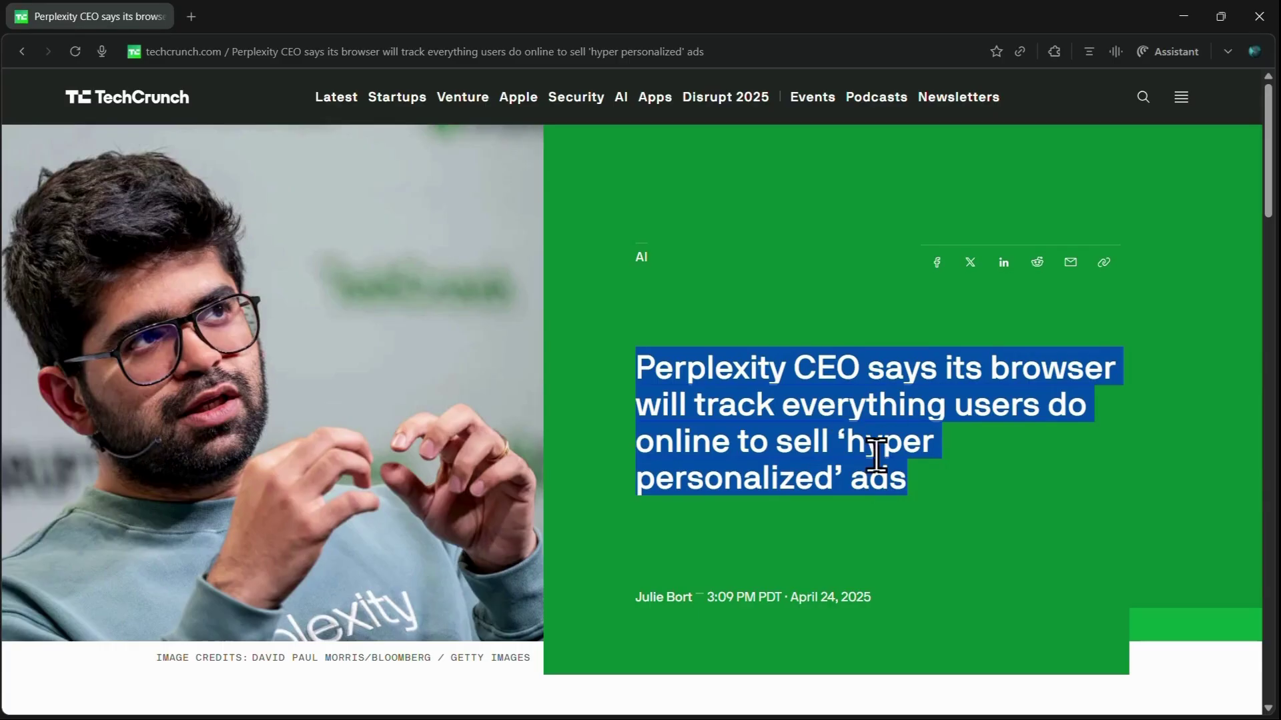
scroll(876, 246, "down", 3)
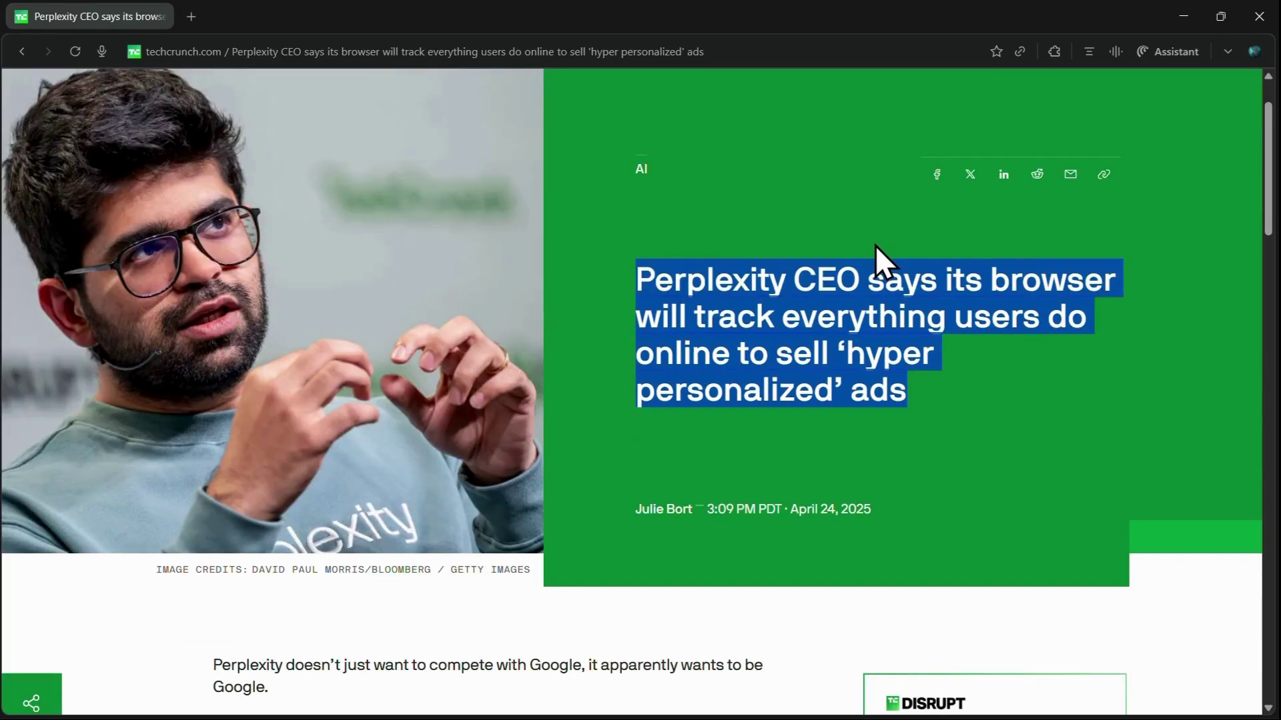
scroll(876, 246, "down", 4)
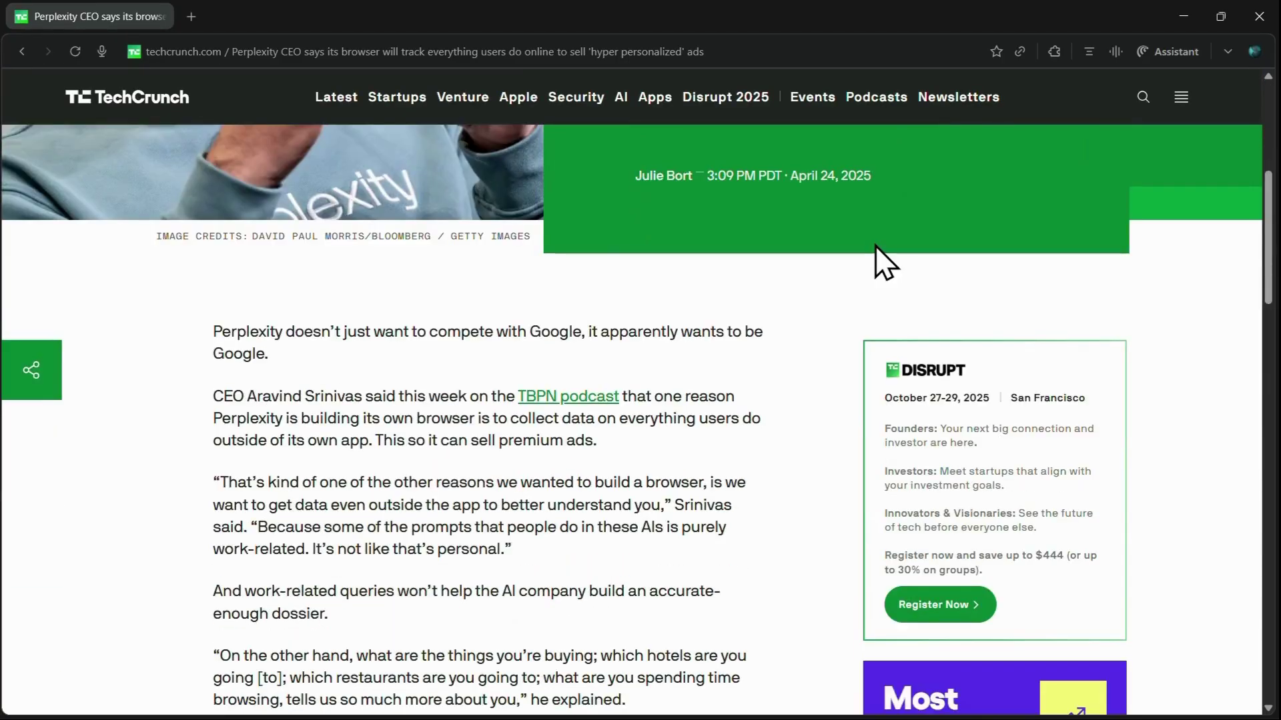
scroll(886, 263, "down", 3)
scroll(876, 247, "down", 6)
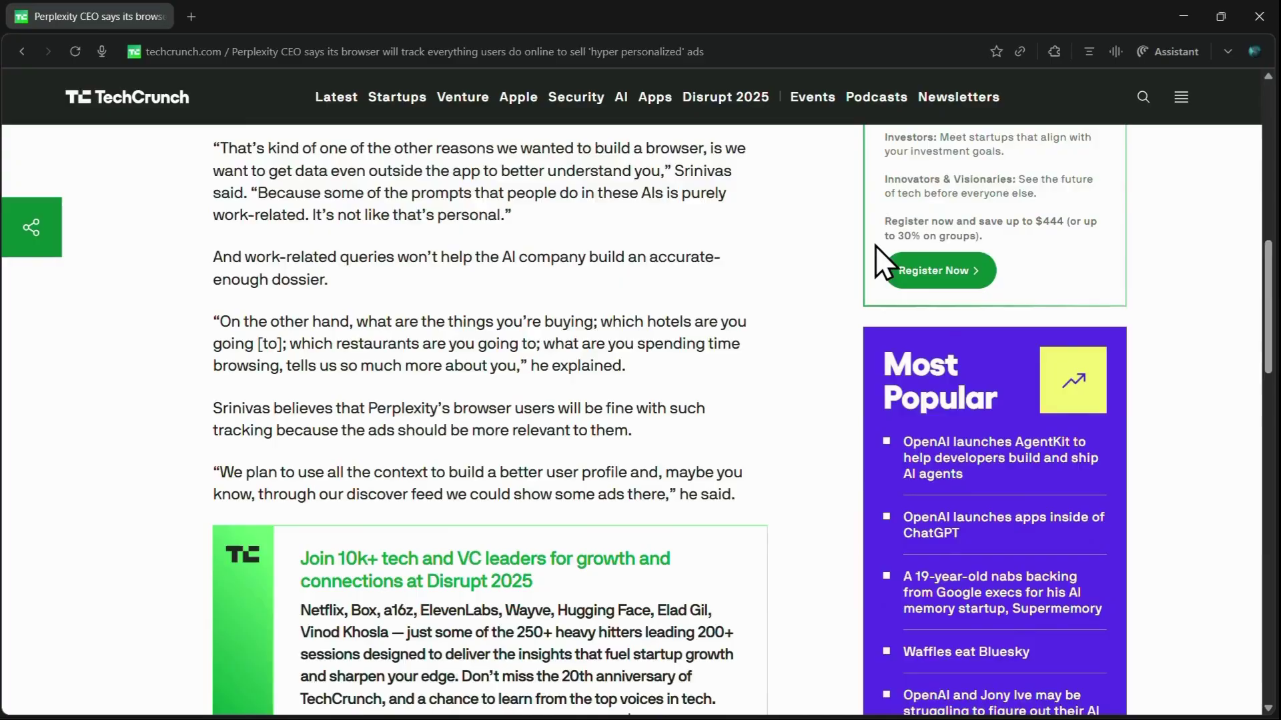
scroll(876, 245, "down", 6)
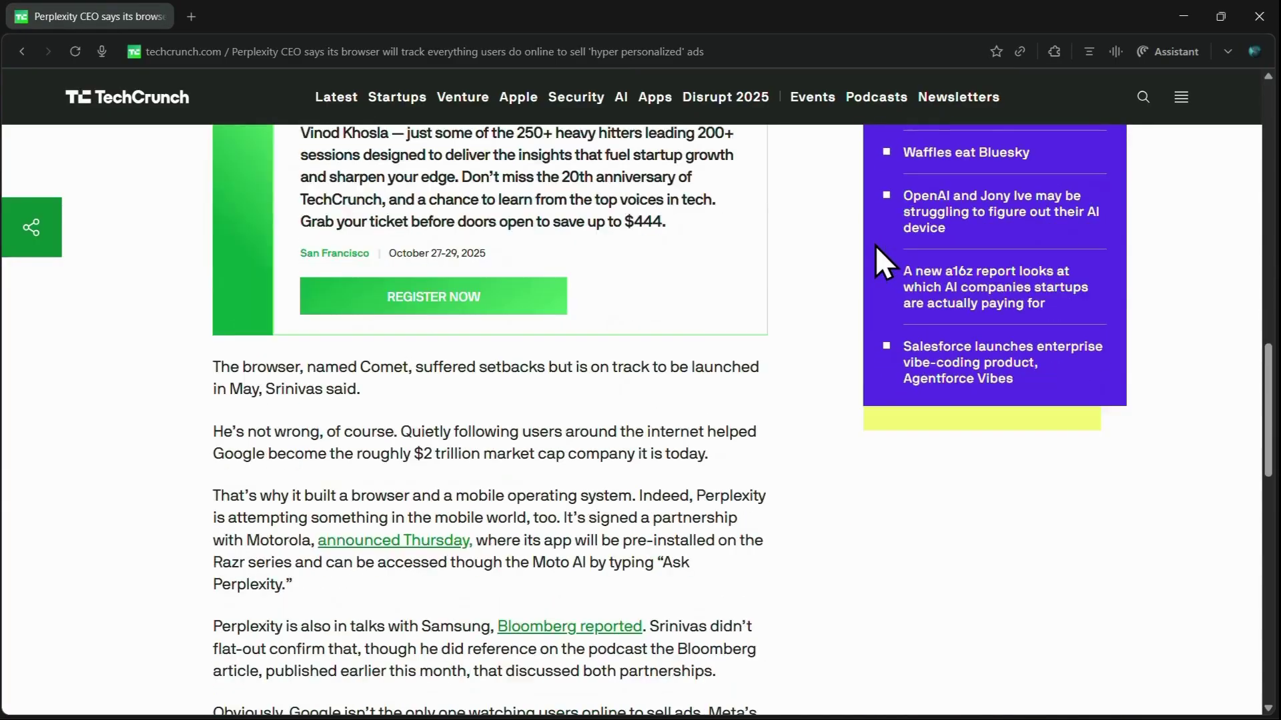
scroll(876, 246, "down", 6)
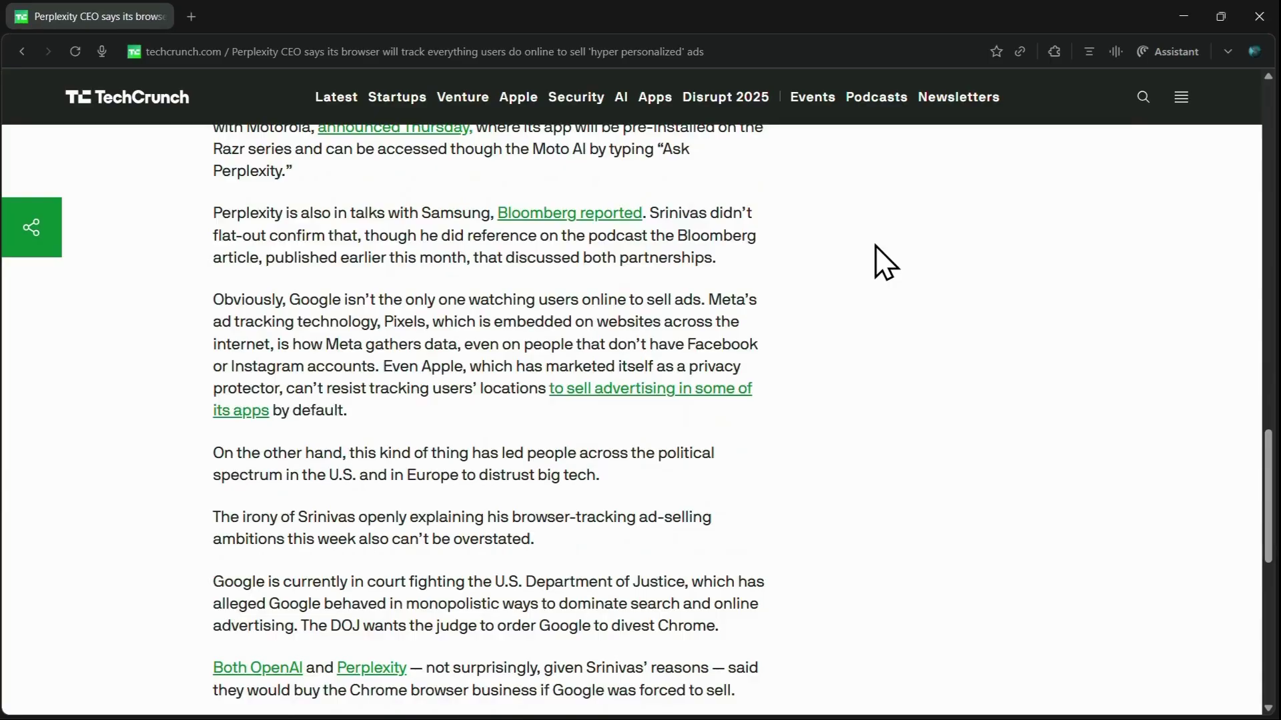
scroll(876, 262, "down", 1)
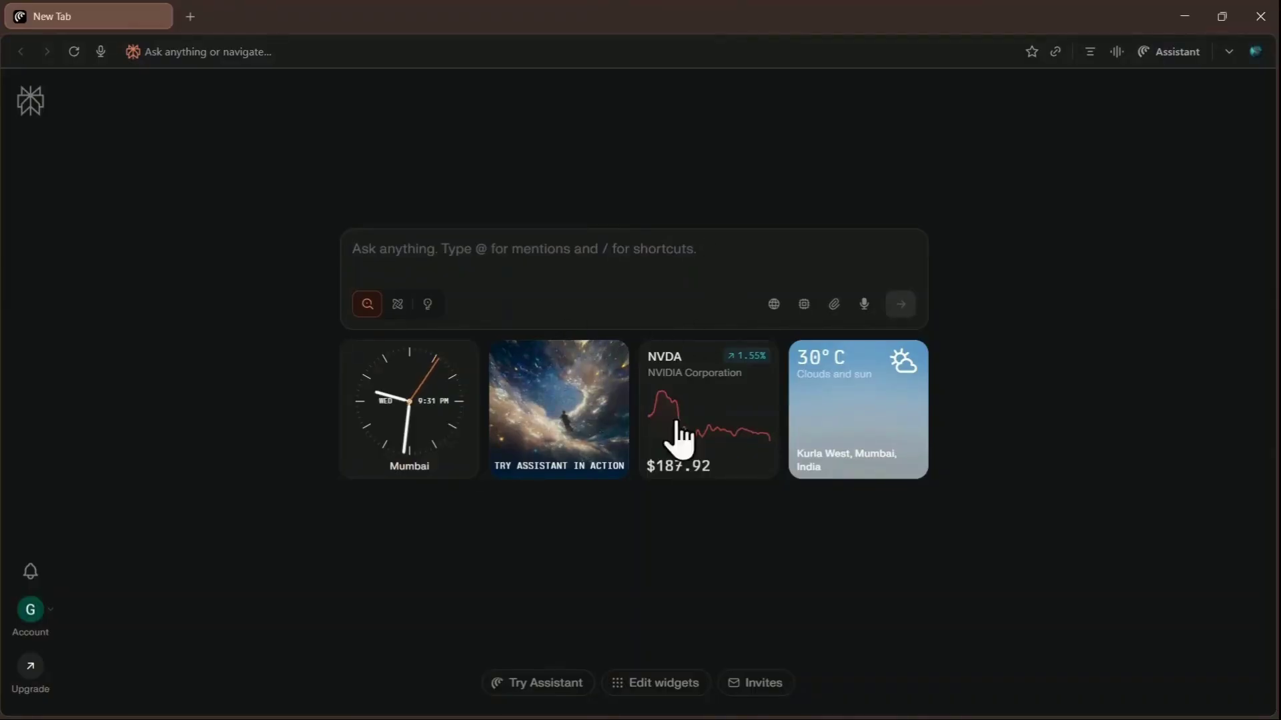
Review the Pro and Max plan prices, then ask for image and video 'limits in tabulated format'
left_click(36, 669)
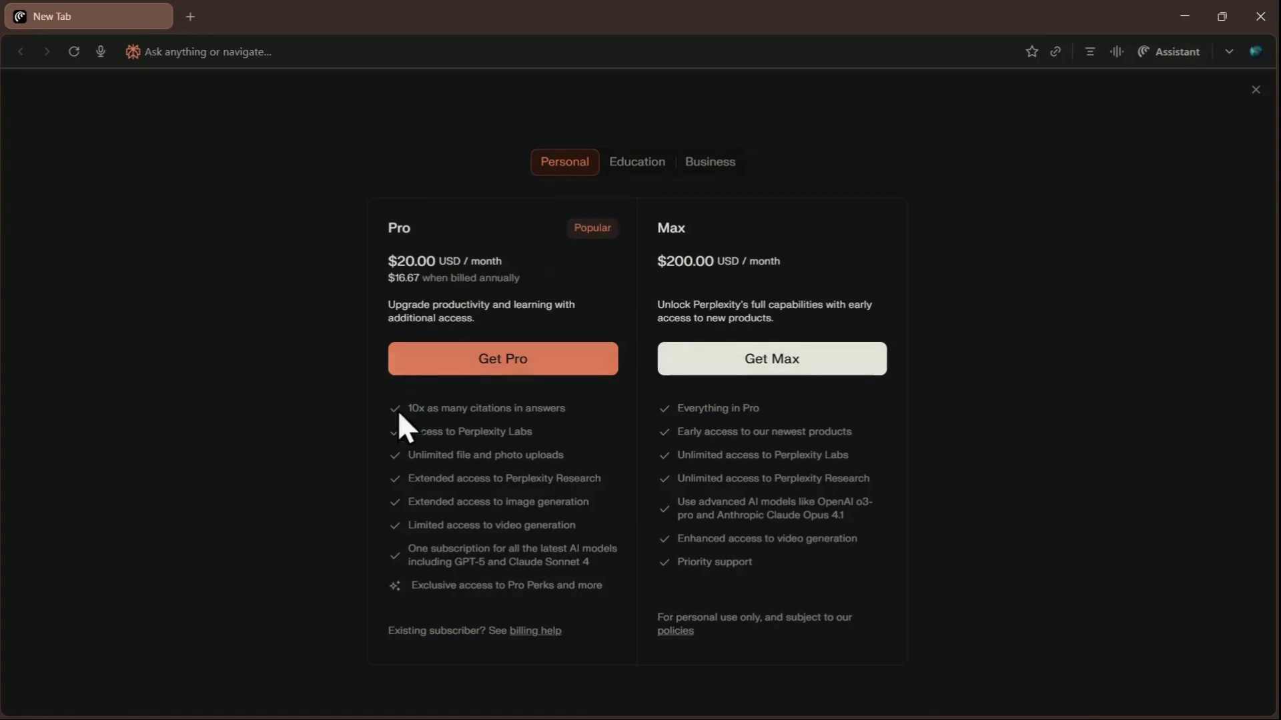
left_click(1227, 318)
type("limits in")
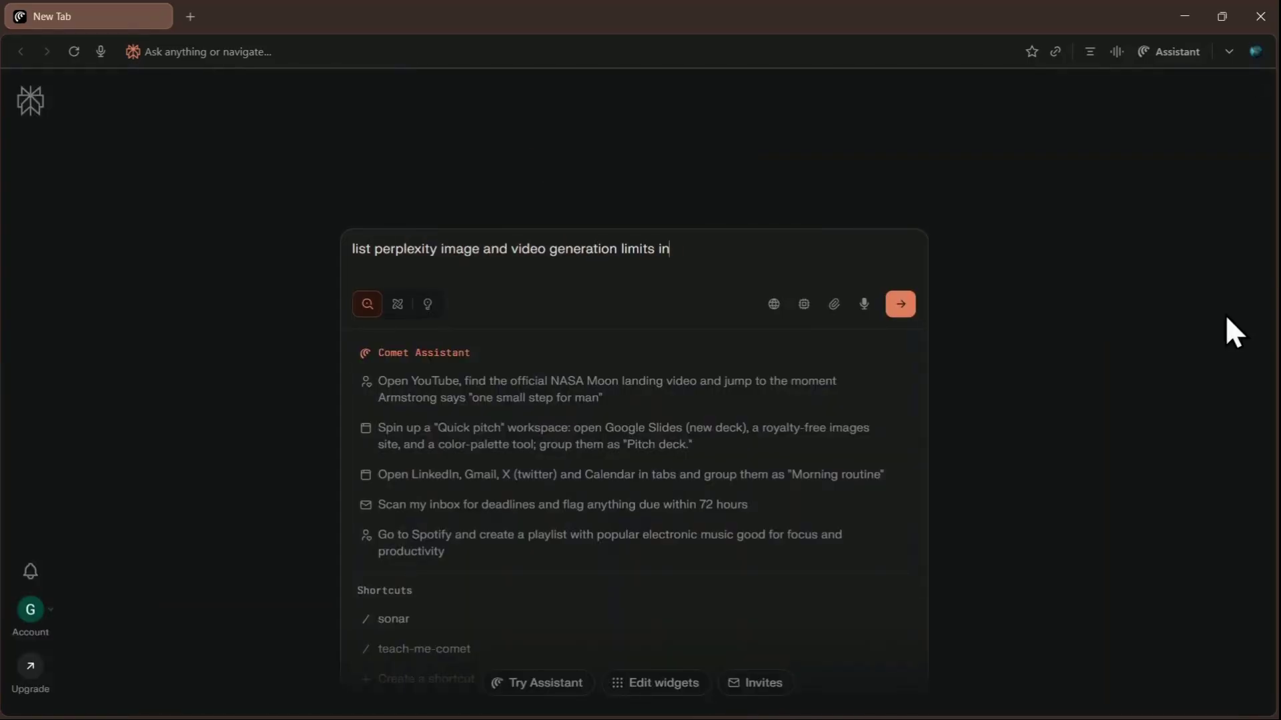
type(" tabulated format")
key("Return")
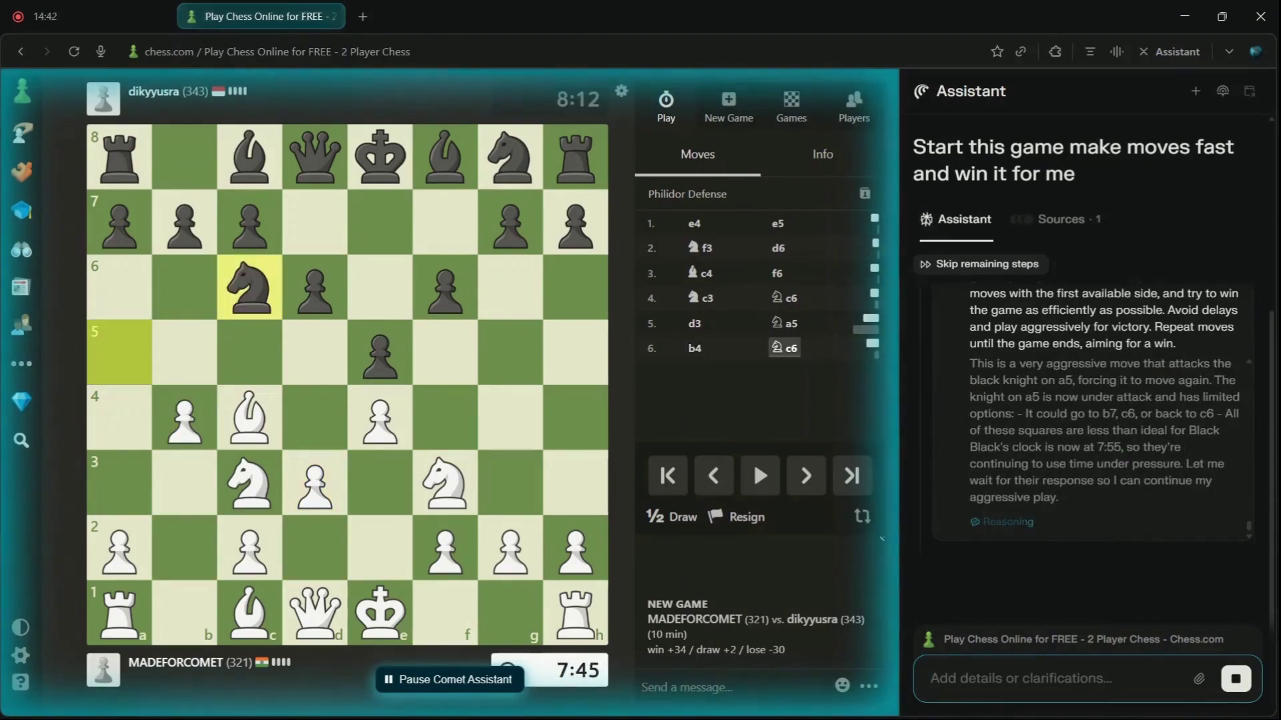
Stop the assistant, move the white knight f3–h4, and ask it to 'continue playing and win'
left_click(1195, 90)
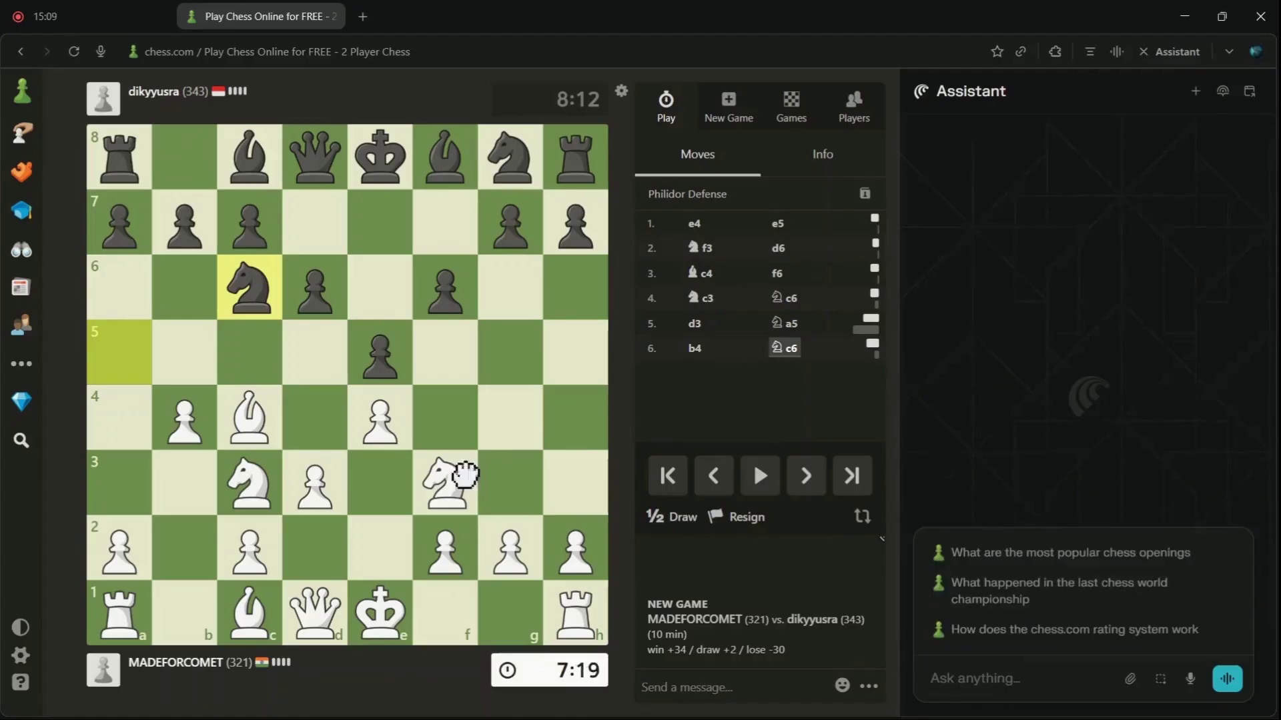
left_click_drag(465, 475, 575, 418)
type("continue playing and win")
key("Return")
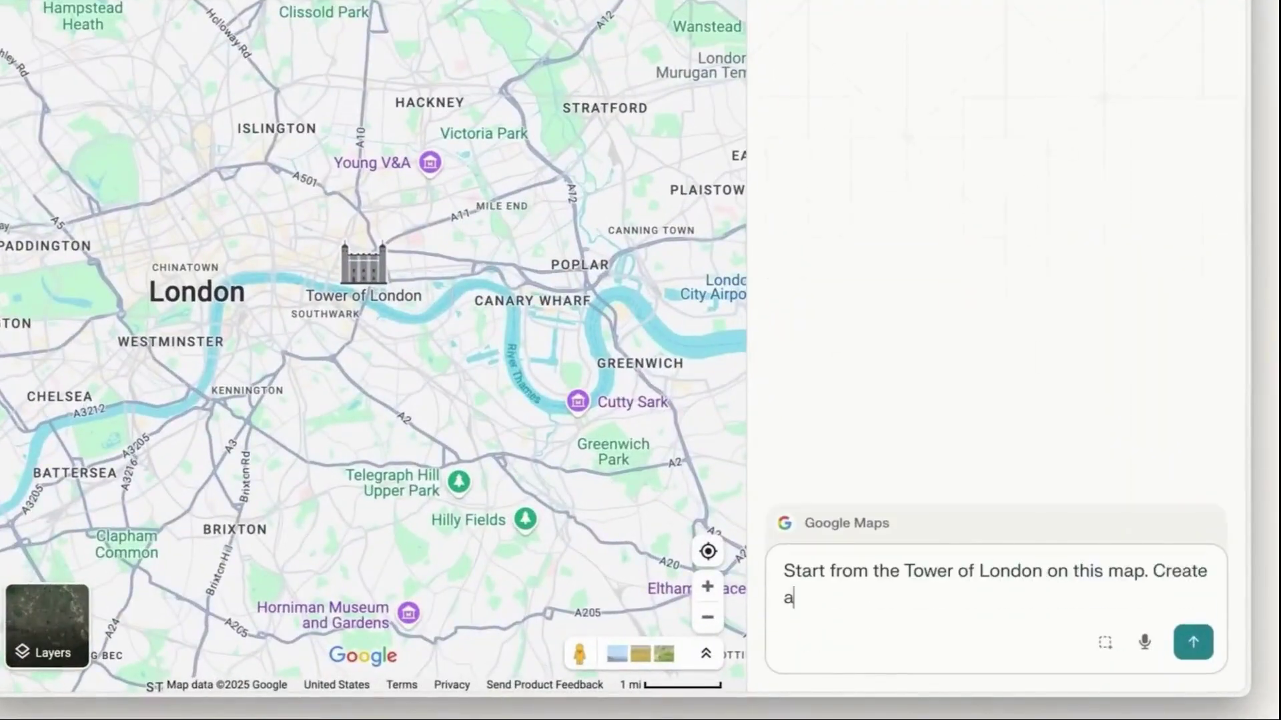
Finish the London top-5 walking-route prompt, then ask the assistant to 'Summarize all the answers in this AMA'
type(" walking route to visit the top 5 major tourist locations.")
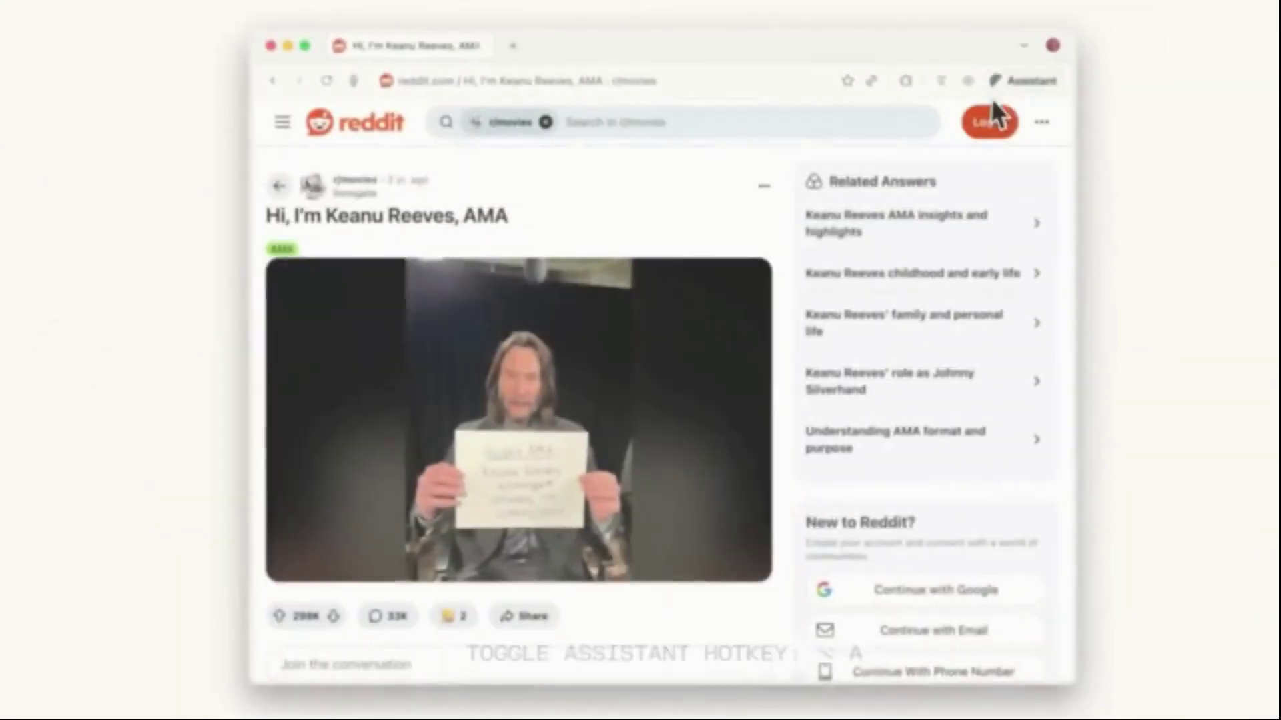
key("alt+a")
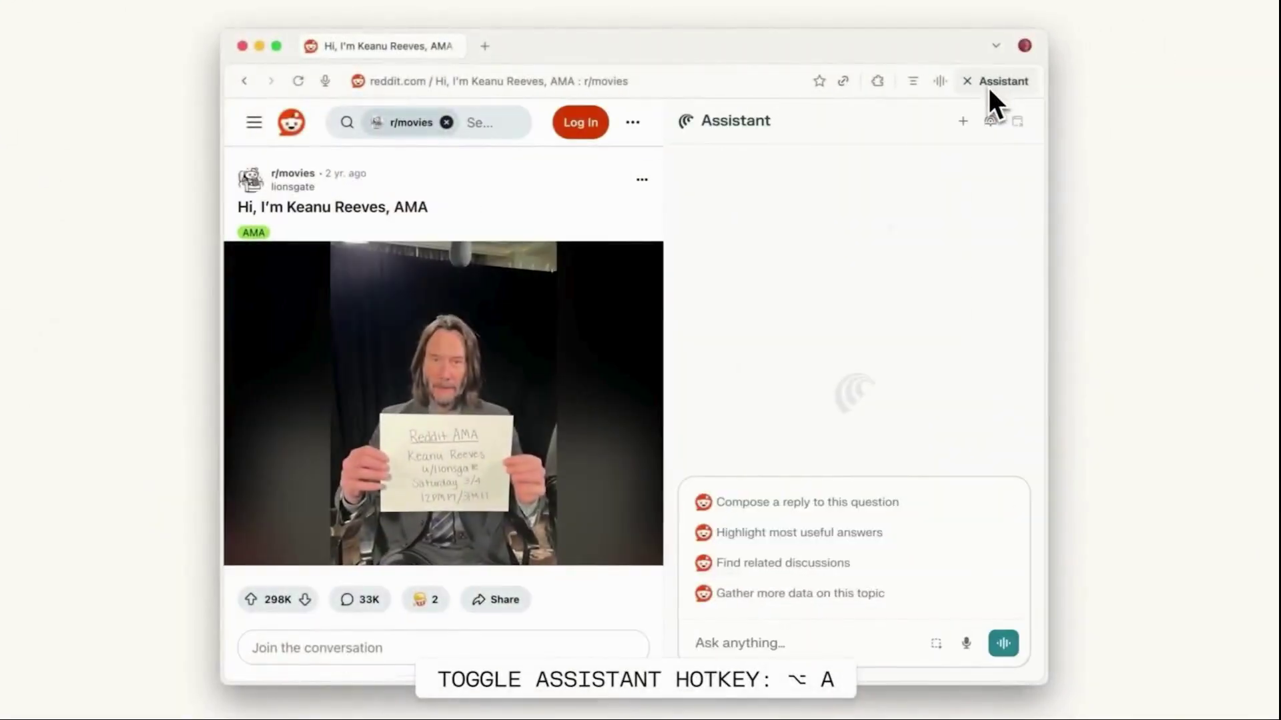
type("Summarize all the answers in this AMA")
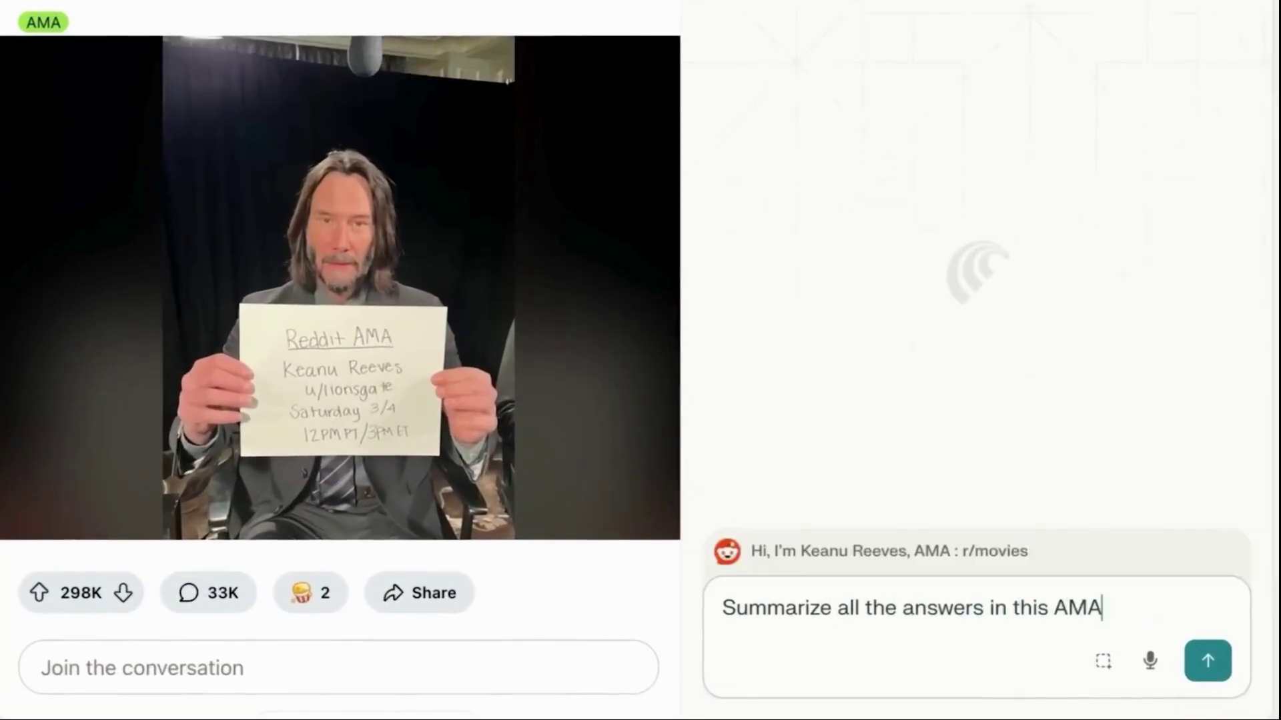
key("Return")
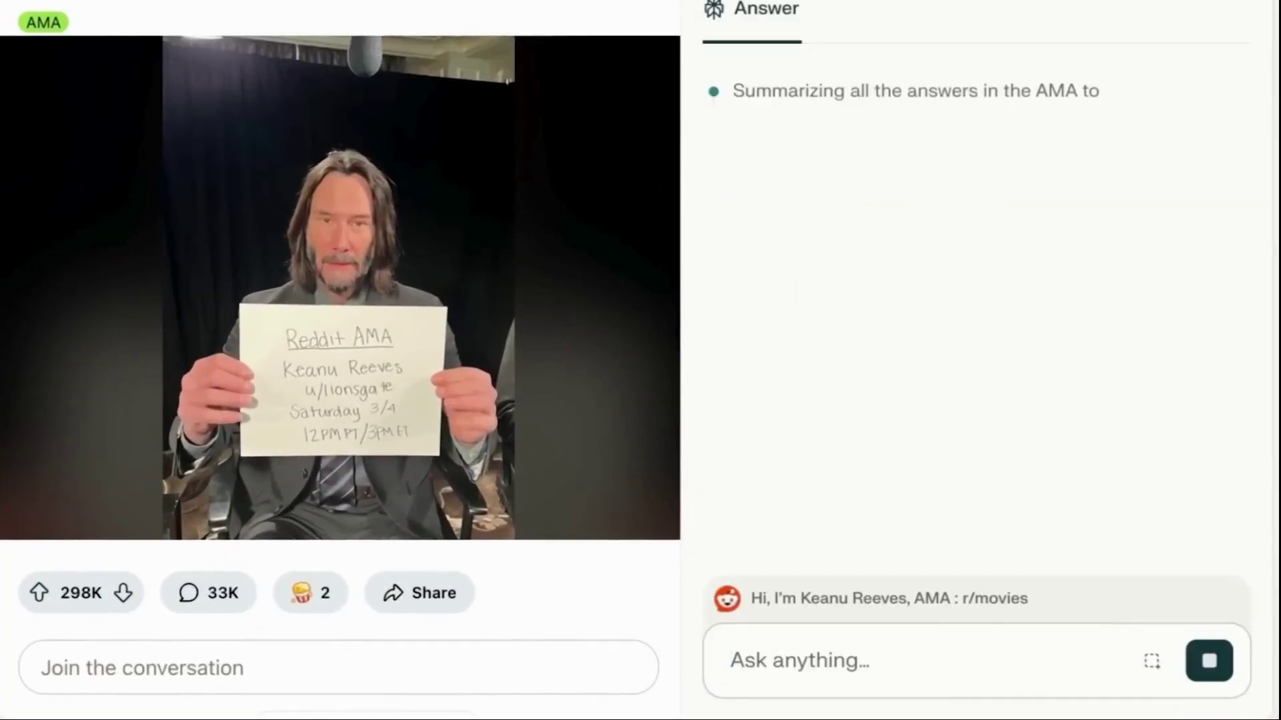